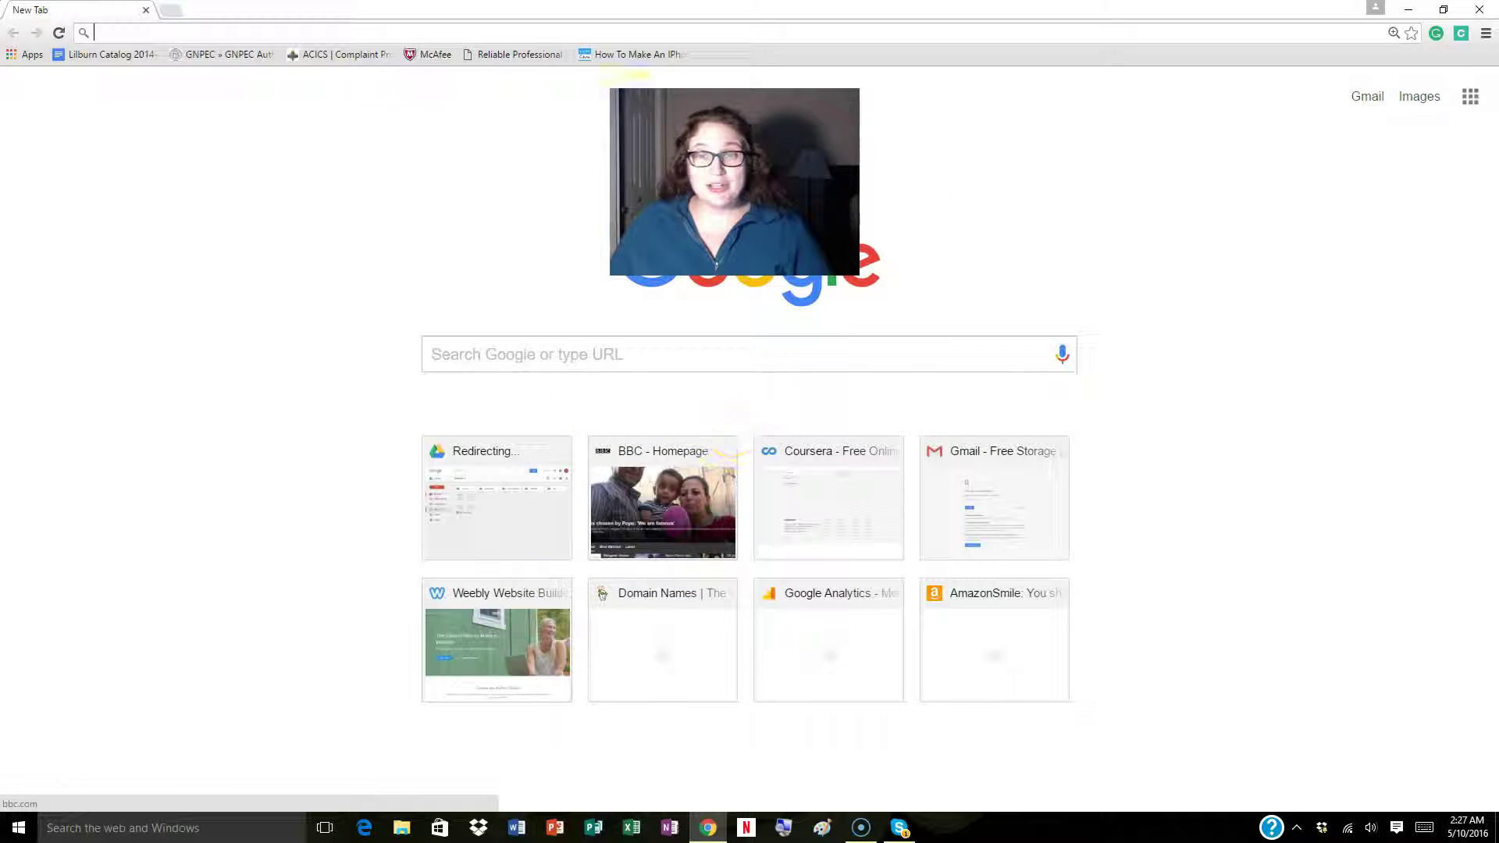
Load prodigygame.com and go to the Prodigy game's Play login page.
text(prodigygame.com)
key(Return)
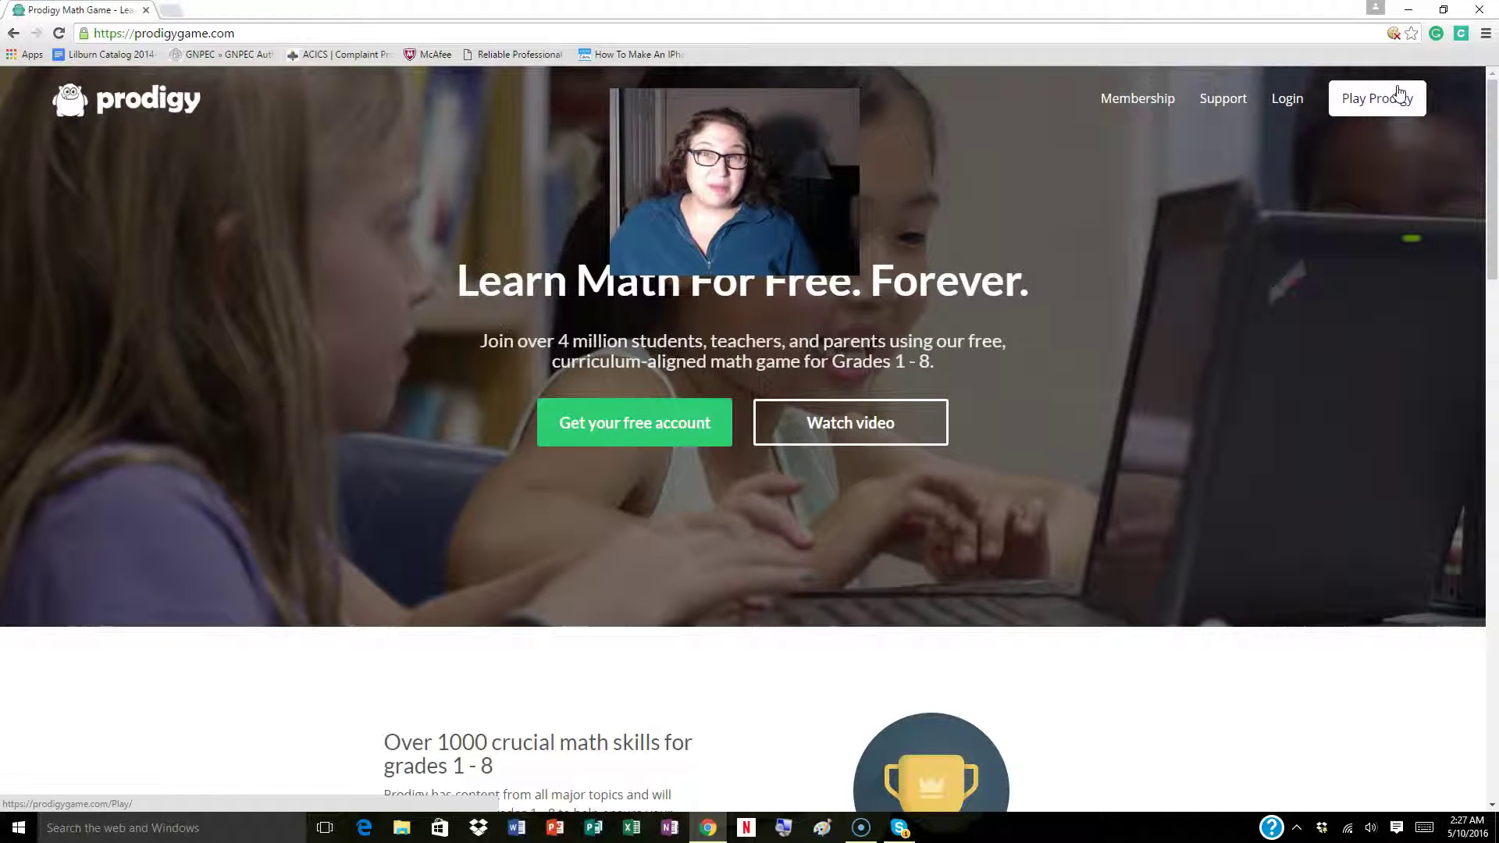
click(1398, 92)
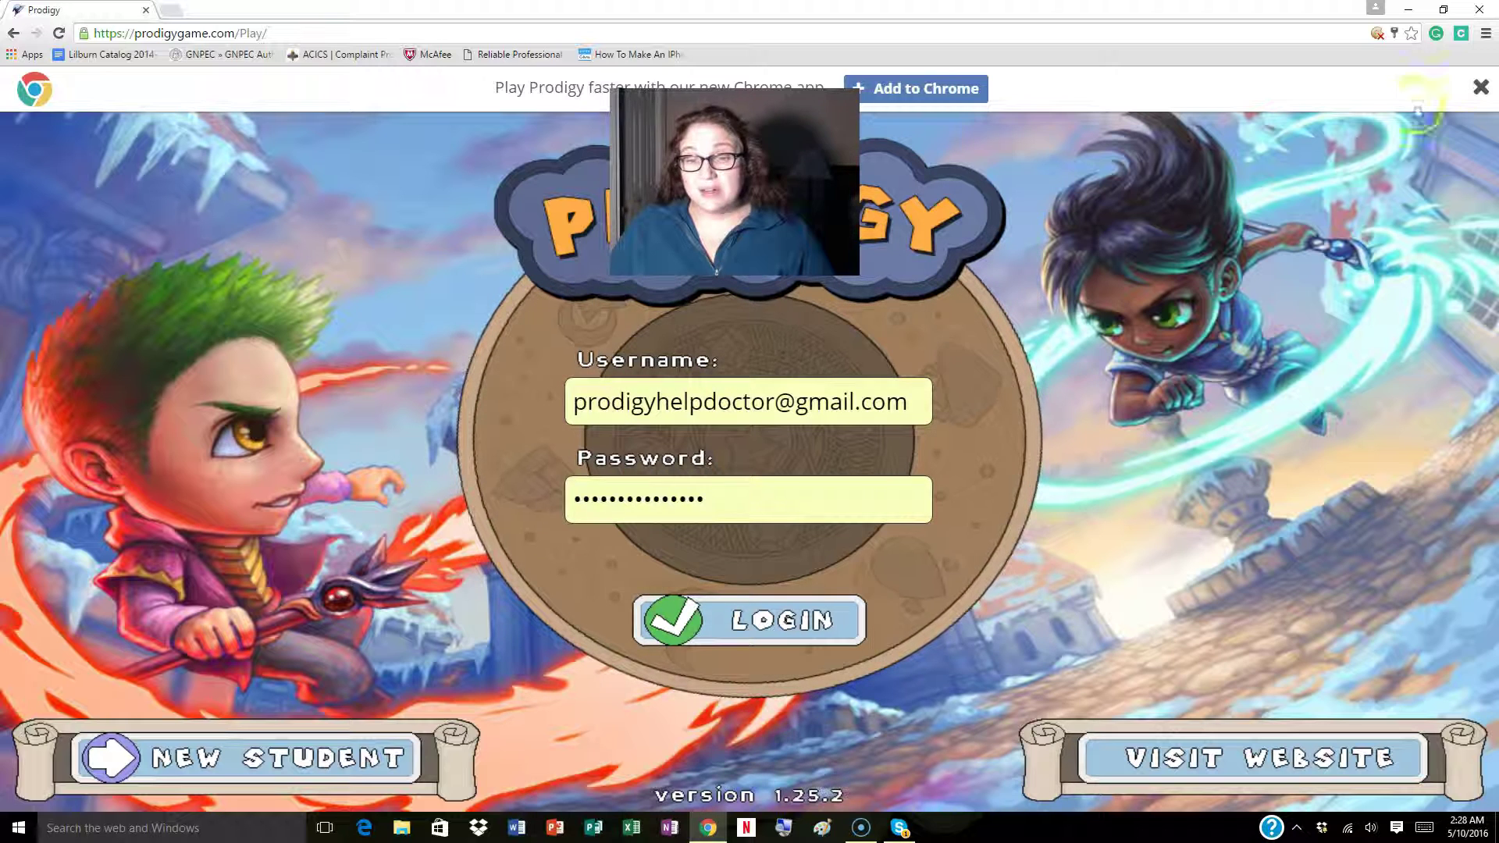
Clear the saved username and password, then start a new-student sign-up.
triple_click(809, 398)
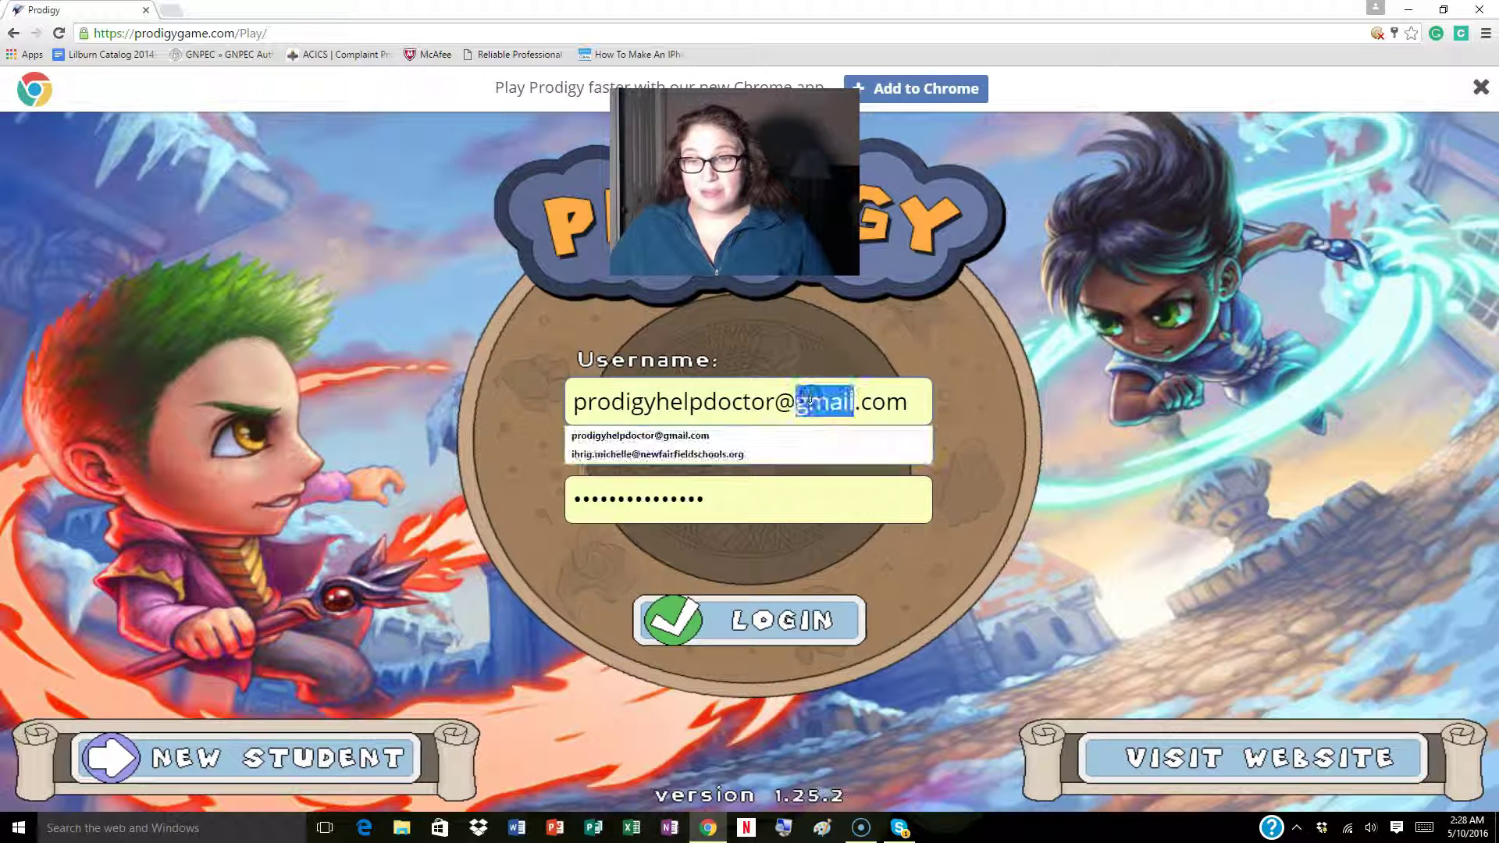
key(BackSpace)
double_click(694, 502)
key(BackSpace)
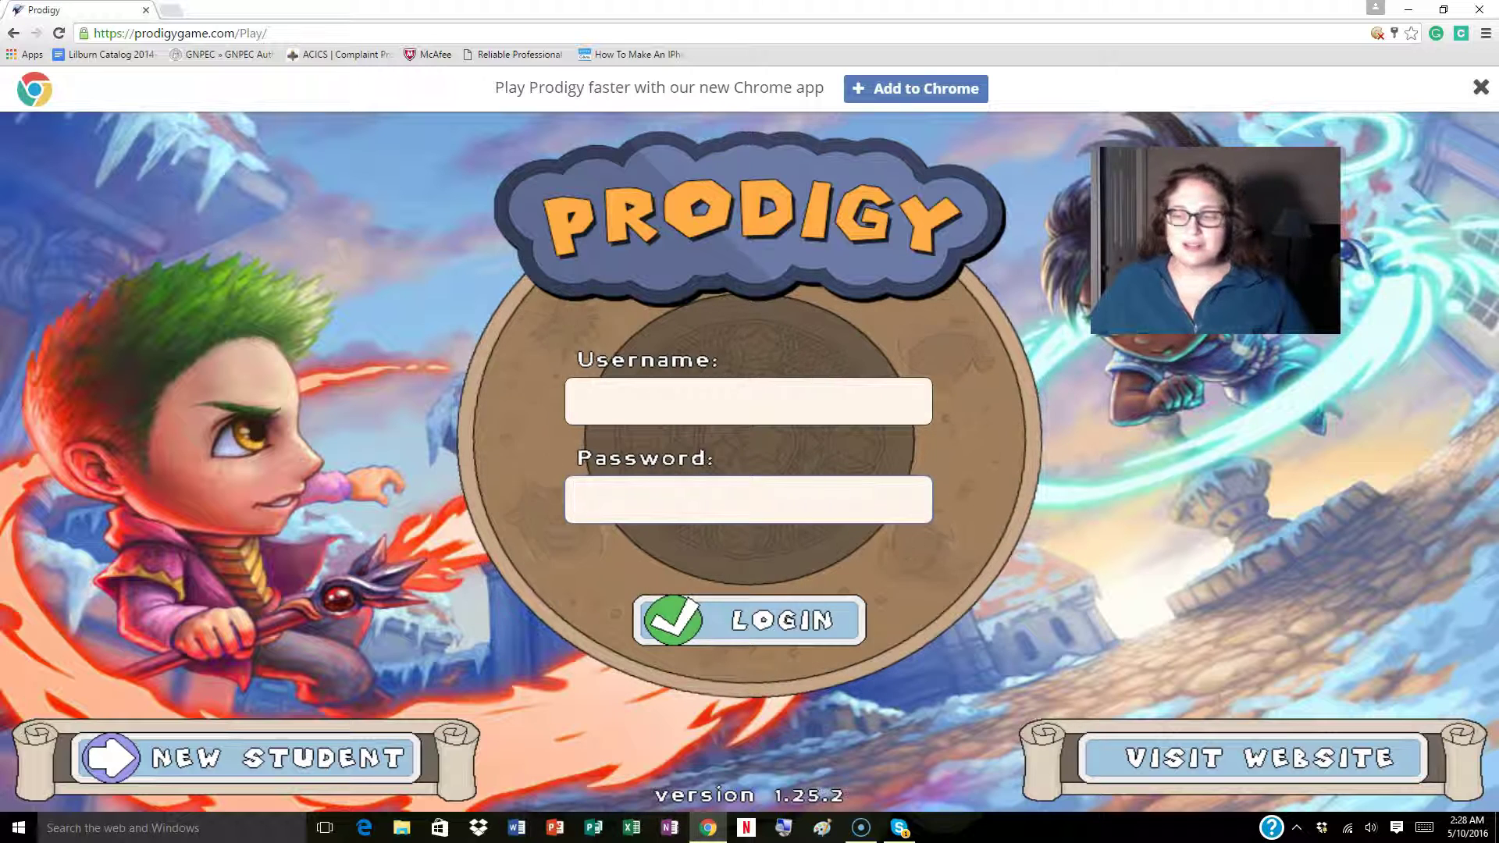
click(292, 753)
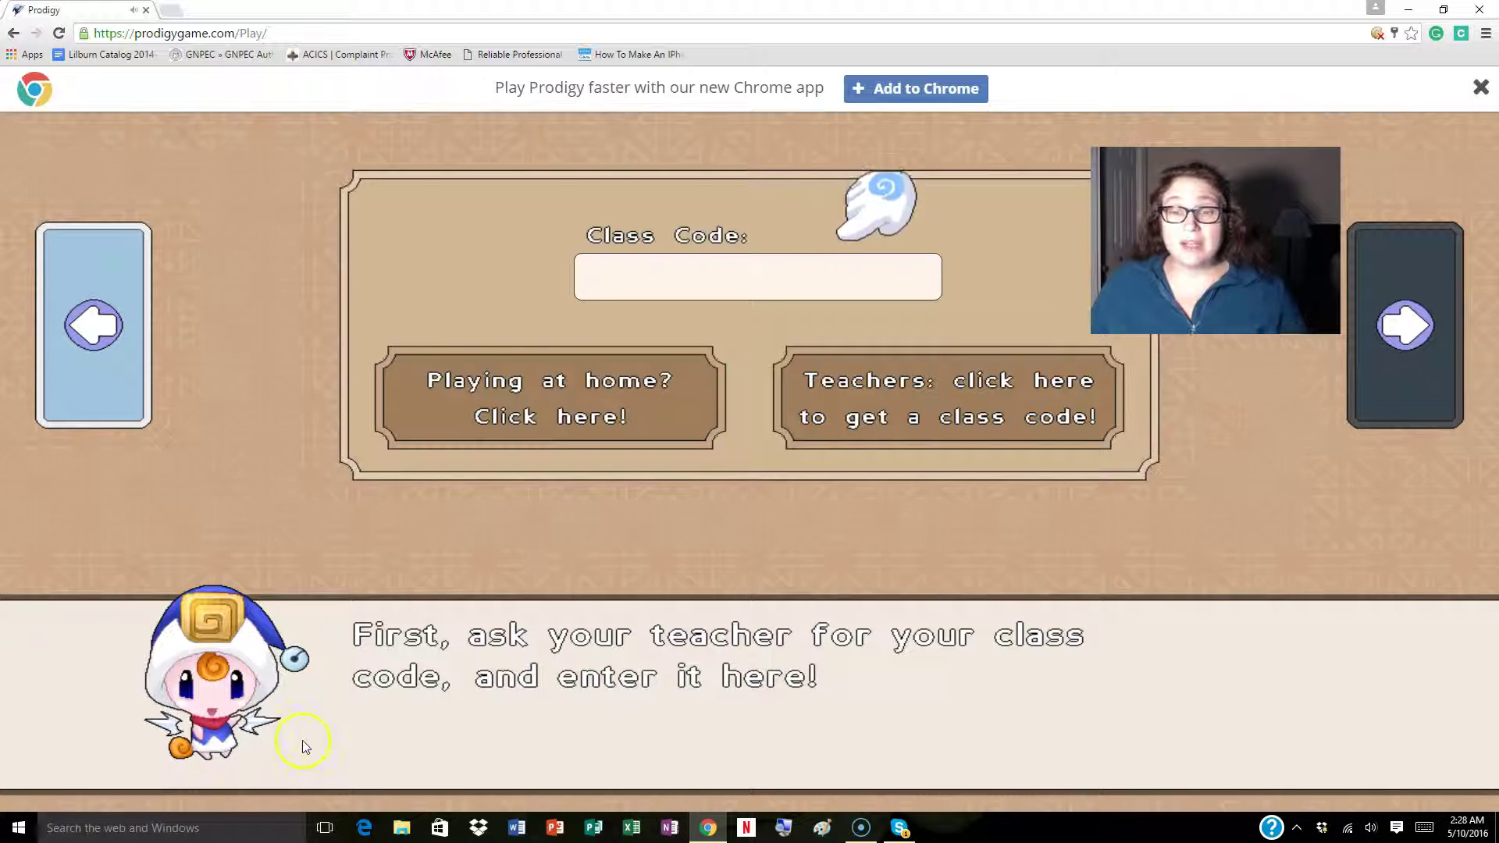
Enter and submit the teacher's class code to reach the name entry screen.
click(716, 275)
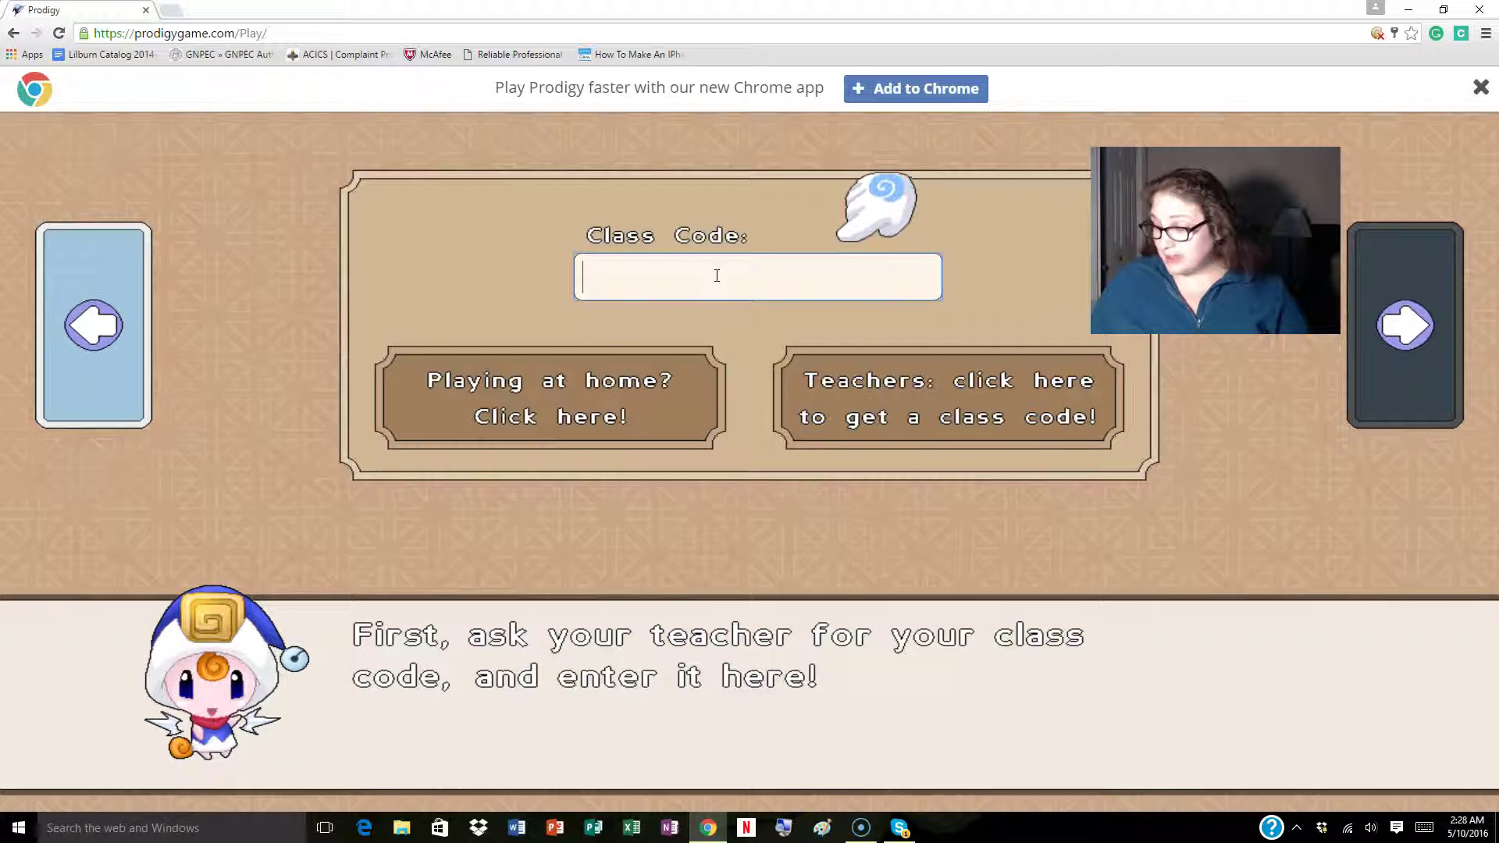
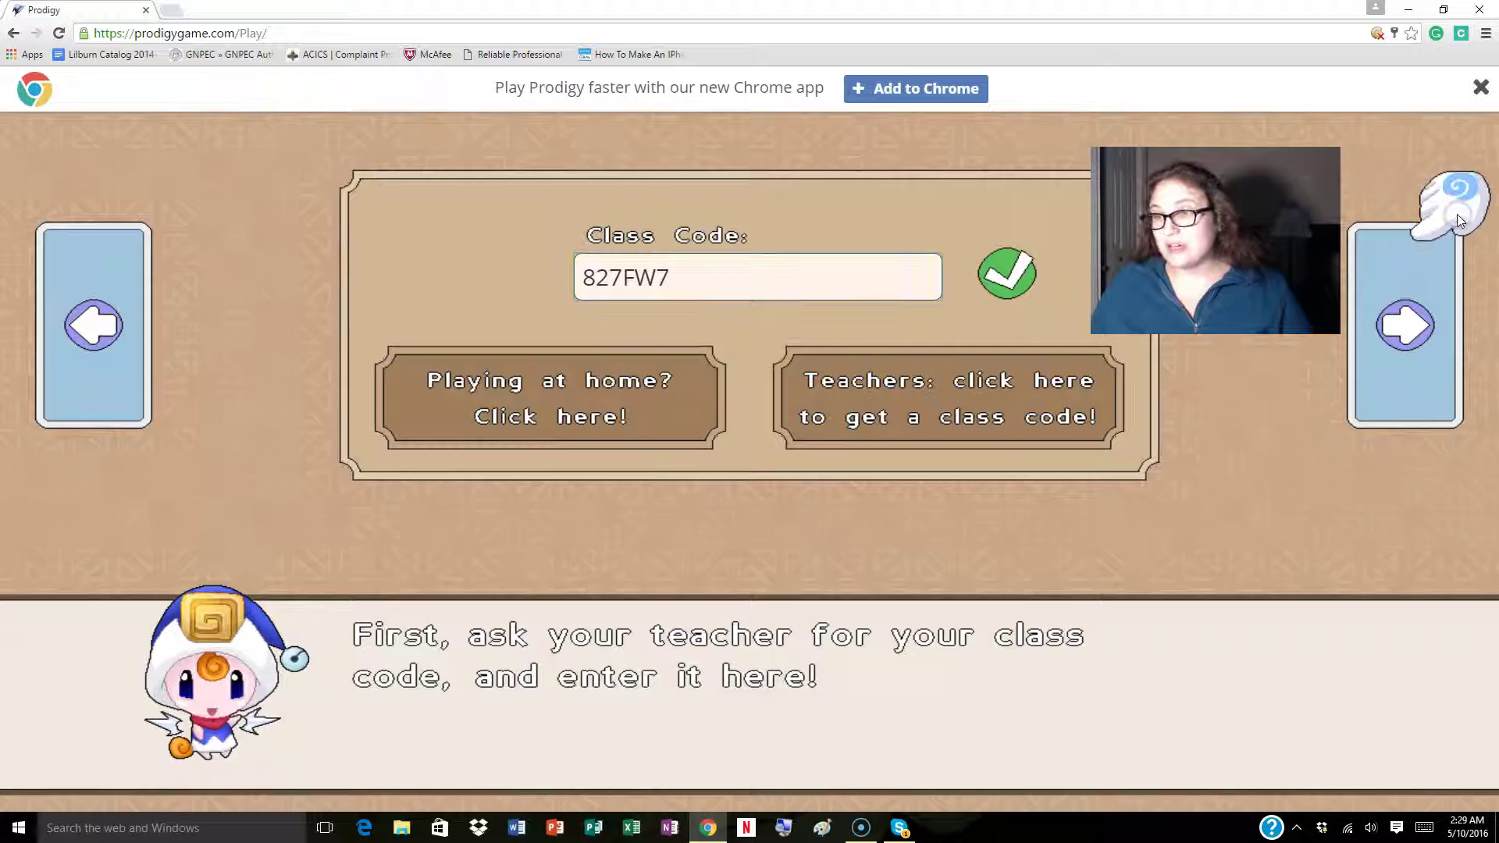
click(1444, 345)
click(438, 334)
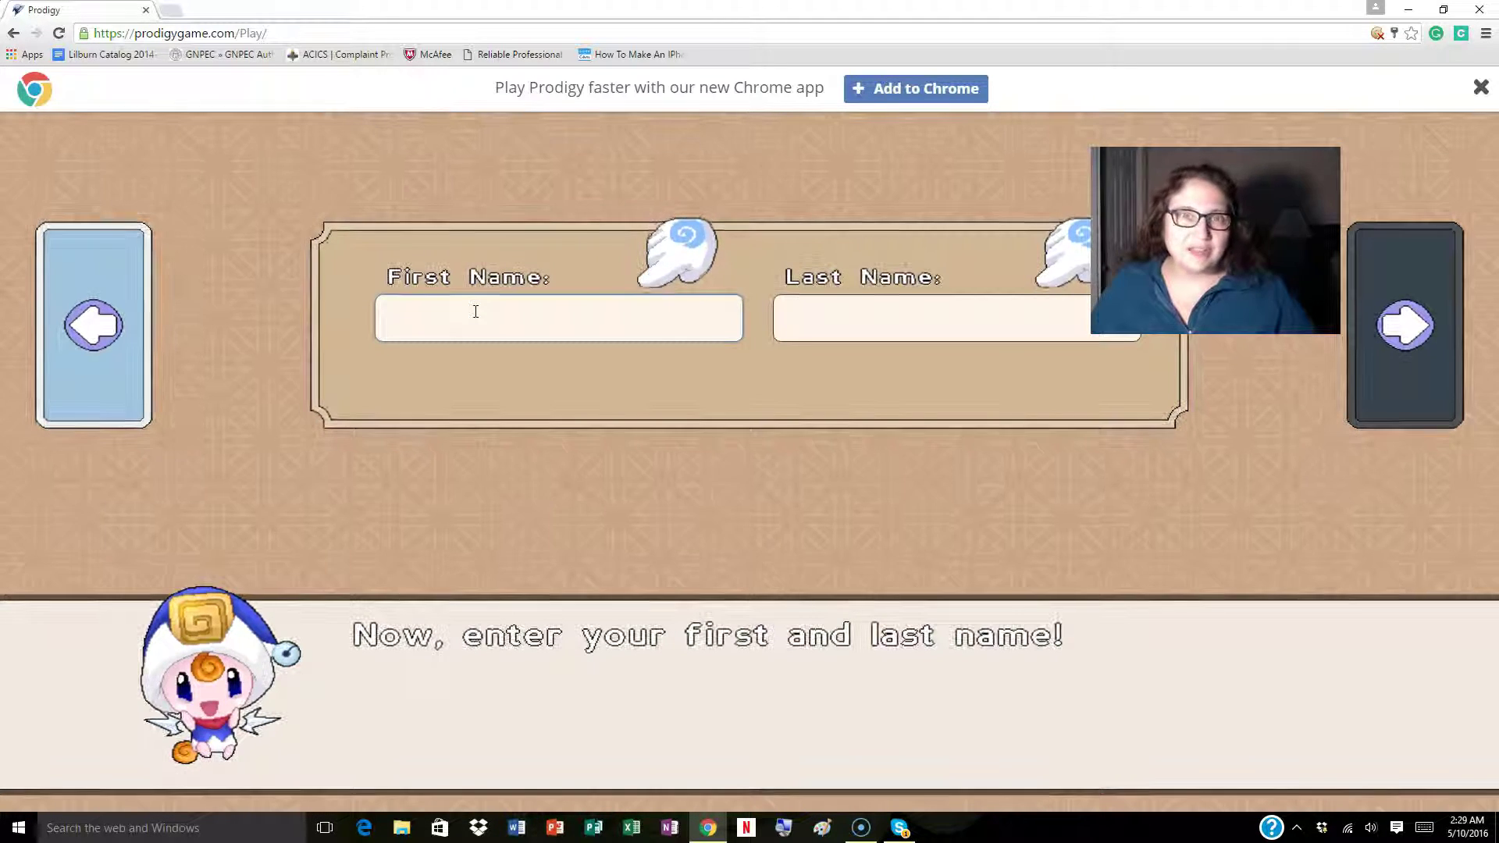
Enter the student's first name and continue to the password step.
text(Michelle)
key(Tab)
click(1405, 326)
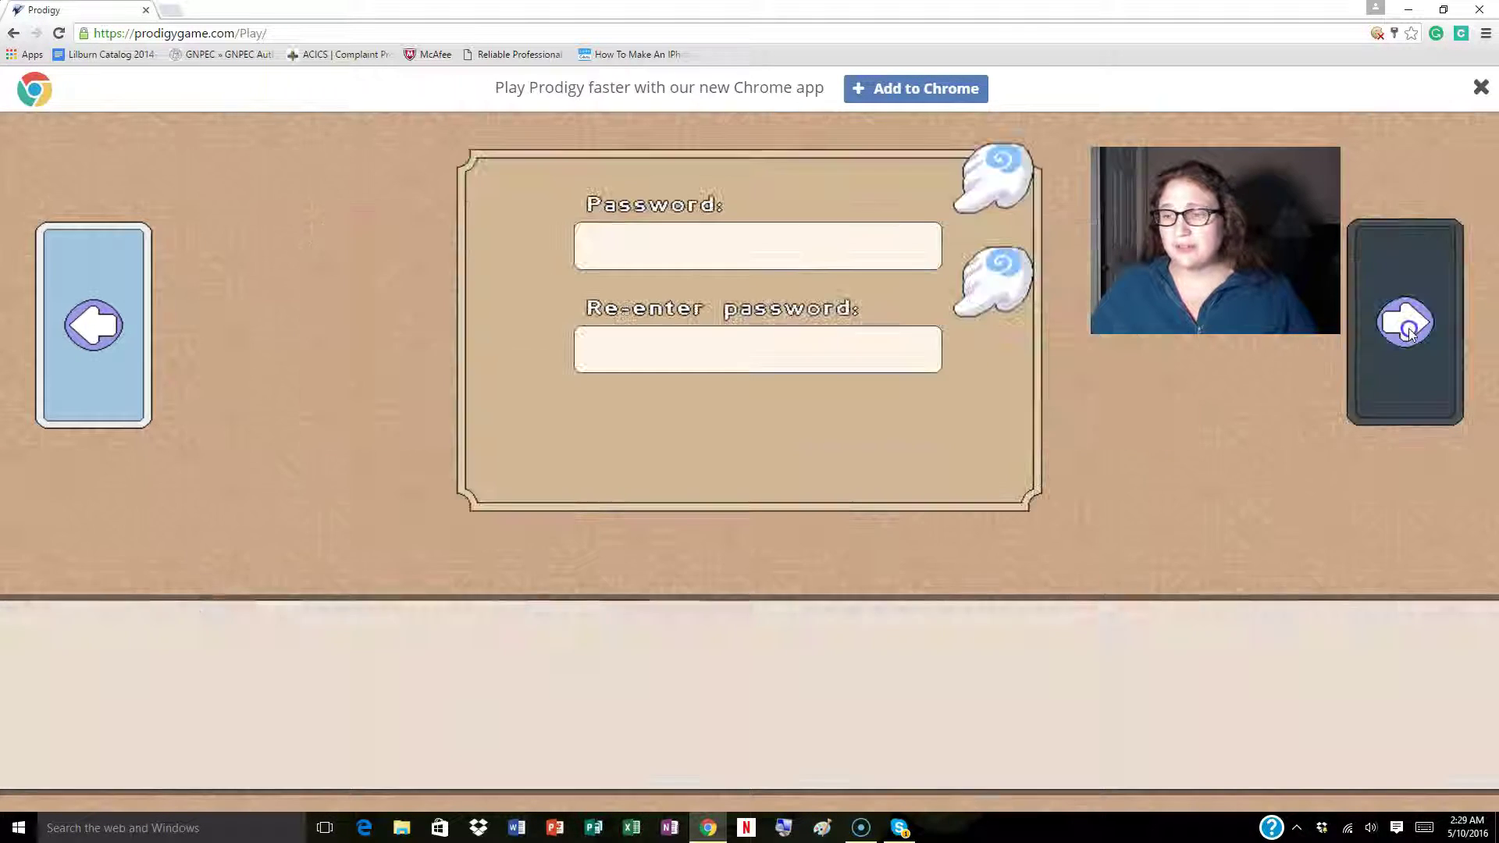
Type and confirm the account password, then continue to grade selection.
click(700, 231)
text(prod)
text(igy)
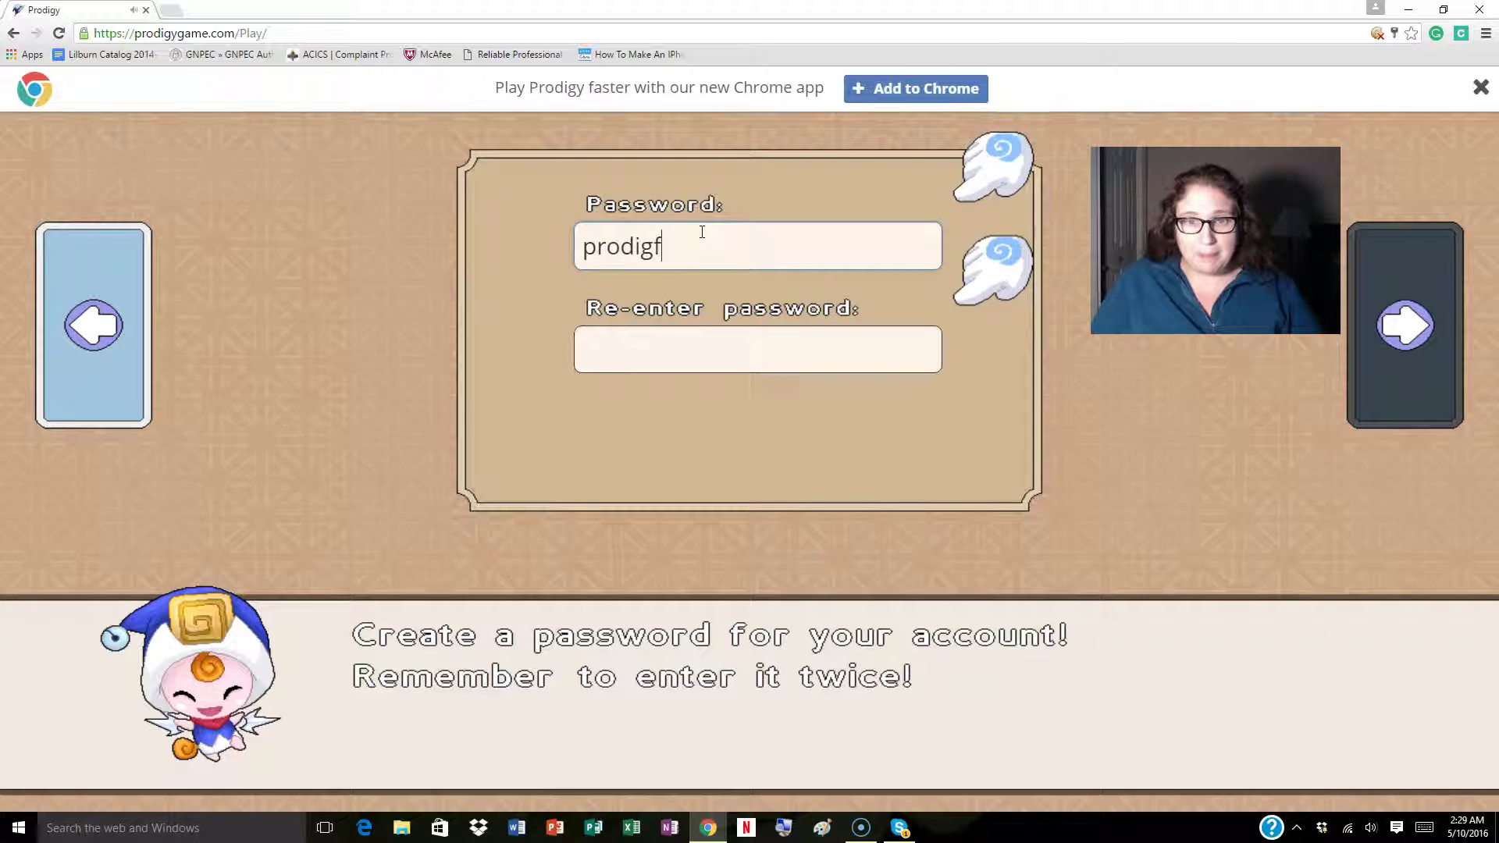
key(Tab)
text(prodigy)
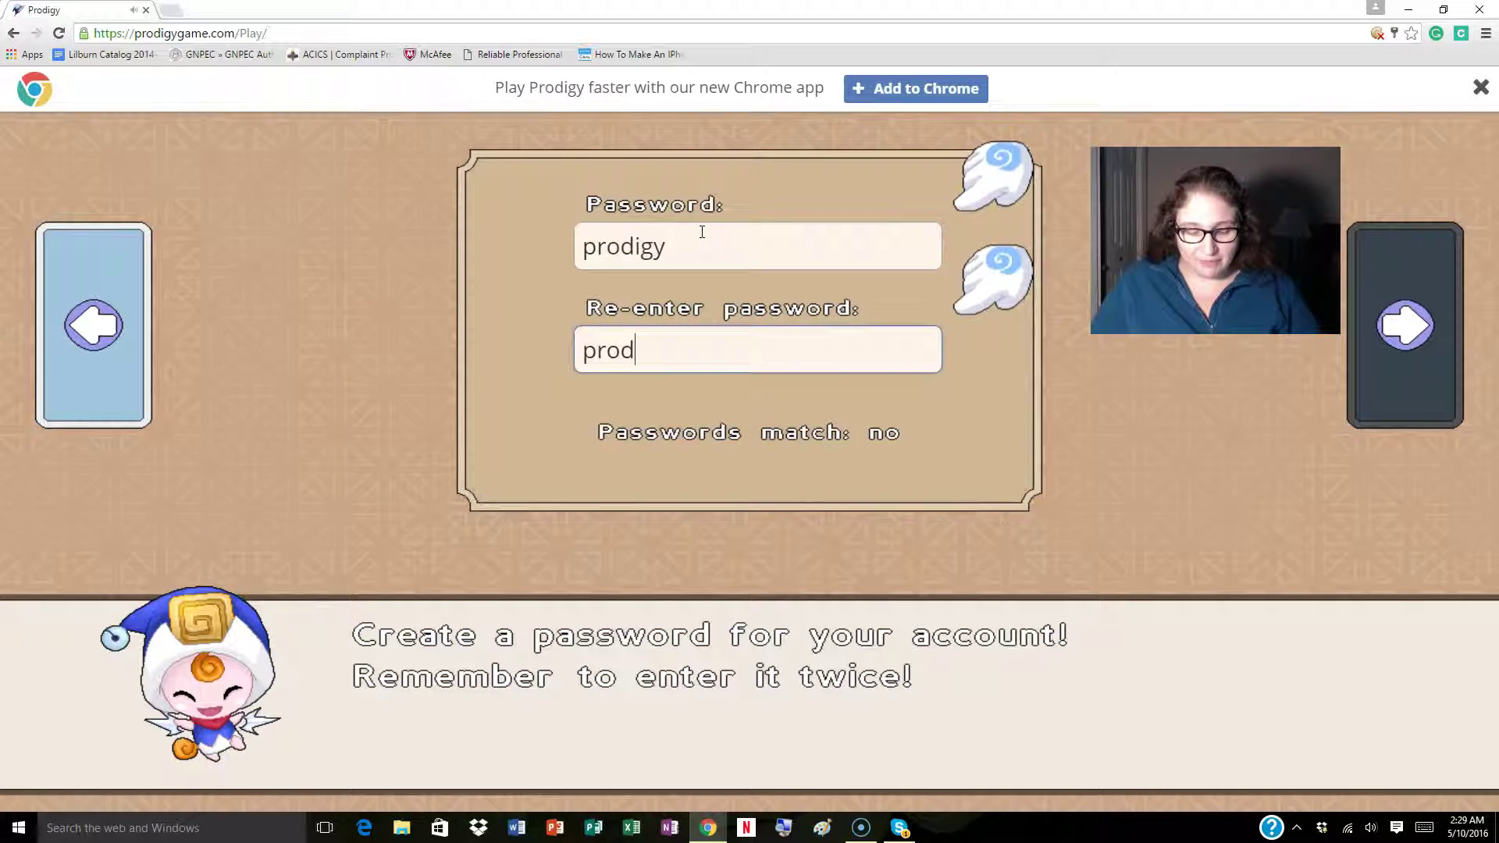
click(1408, 326)
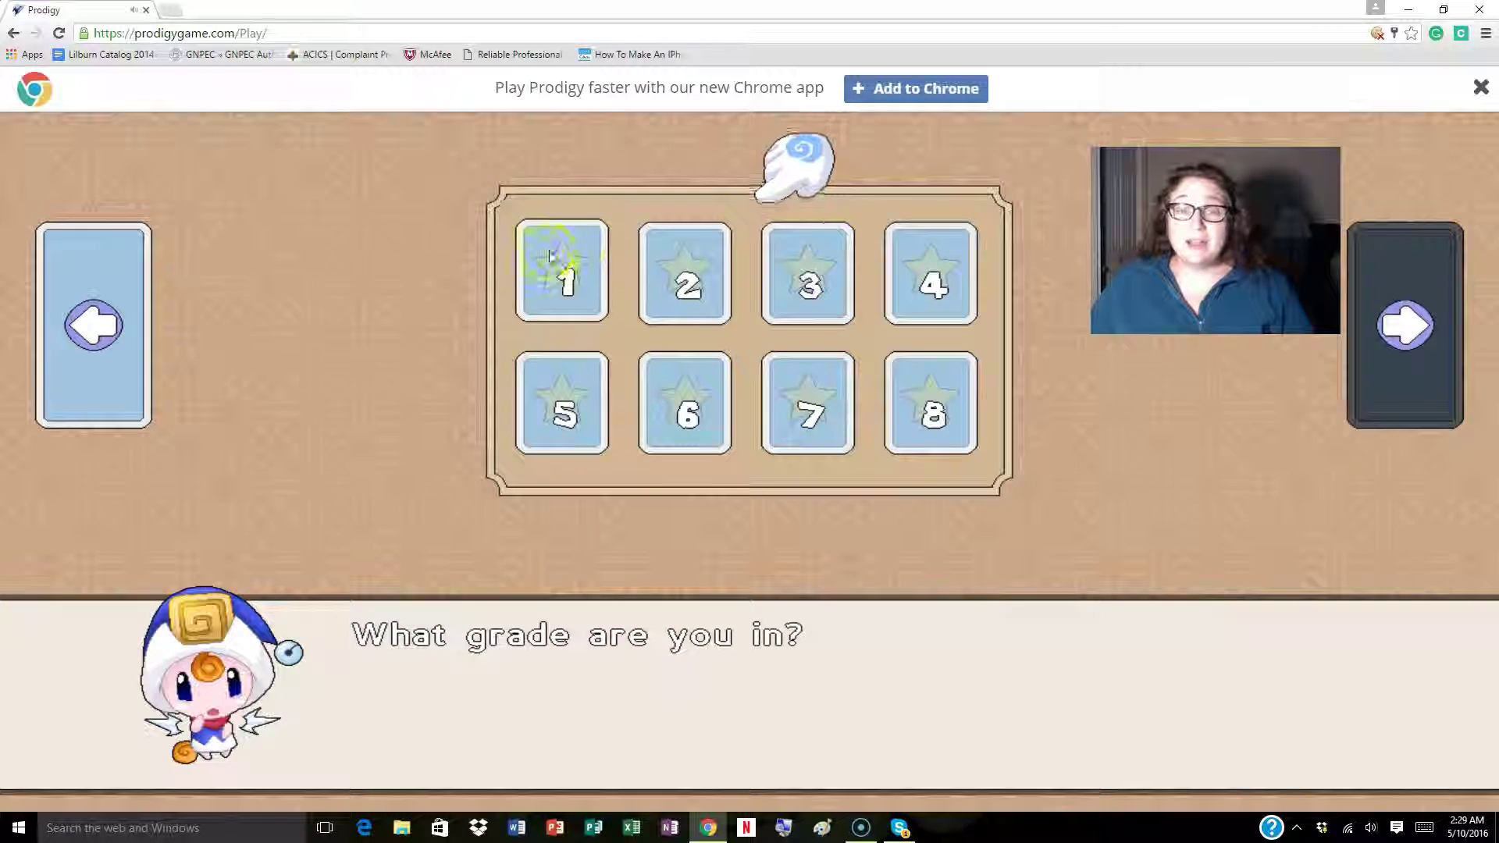
Choose grade 1 and make a girl wizard with short blonde hair and blue eyes.
click(548, 250)
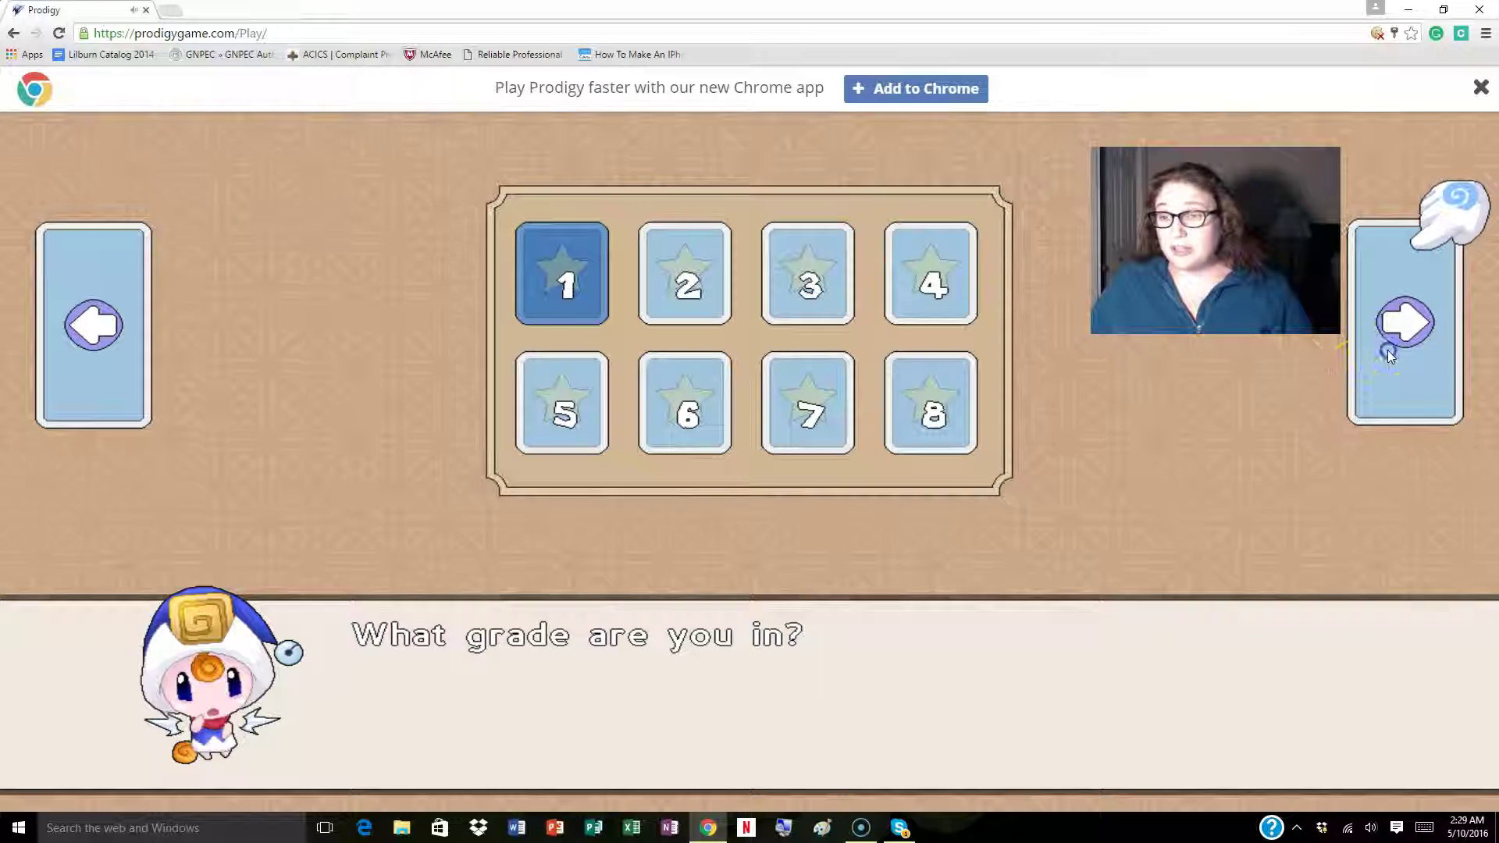
click(1388, 350)
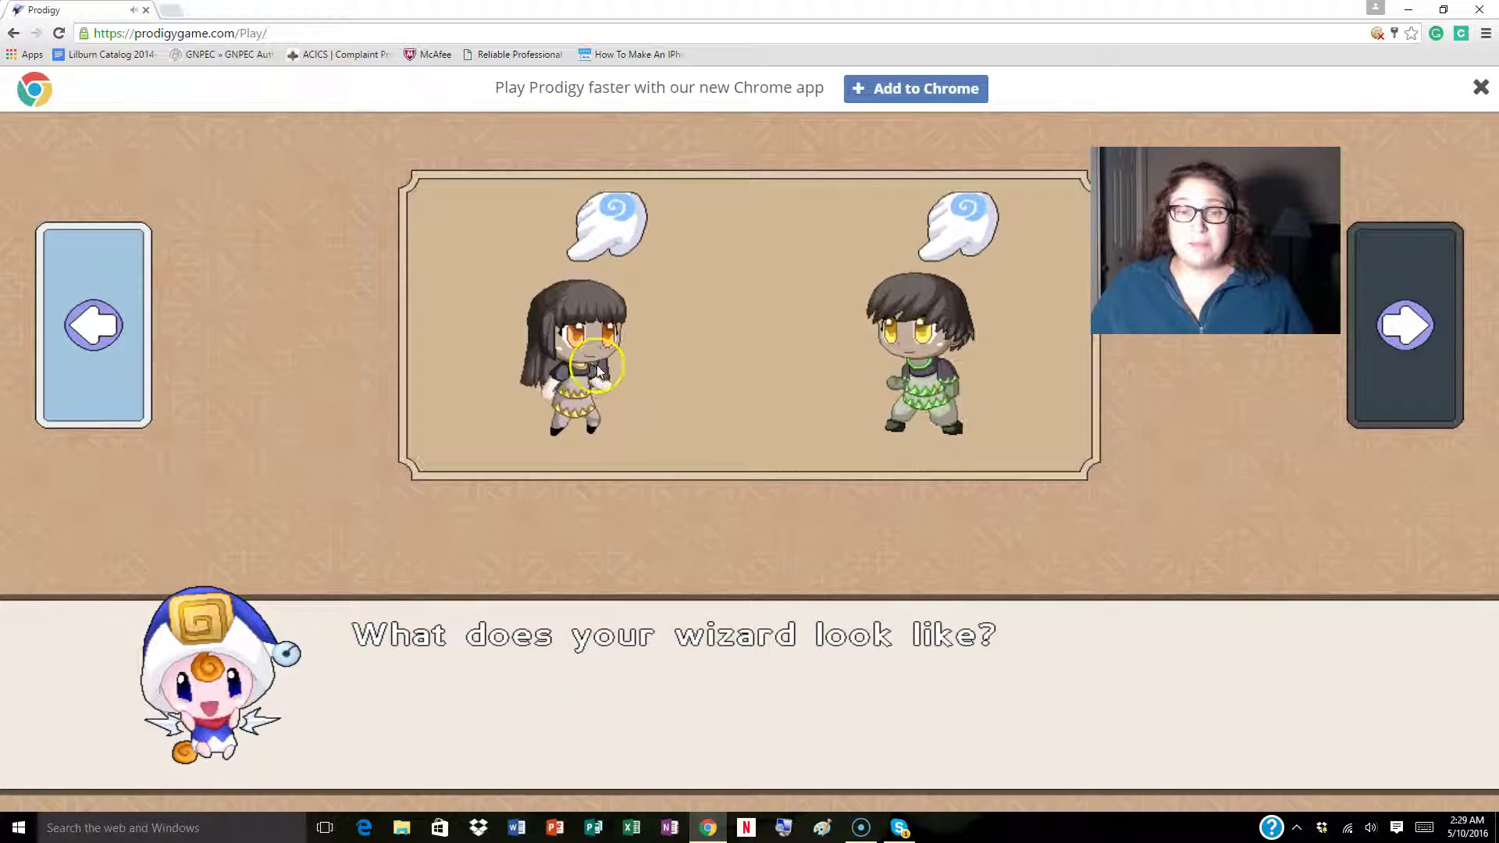
click(574, 359)
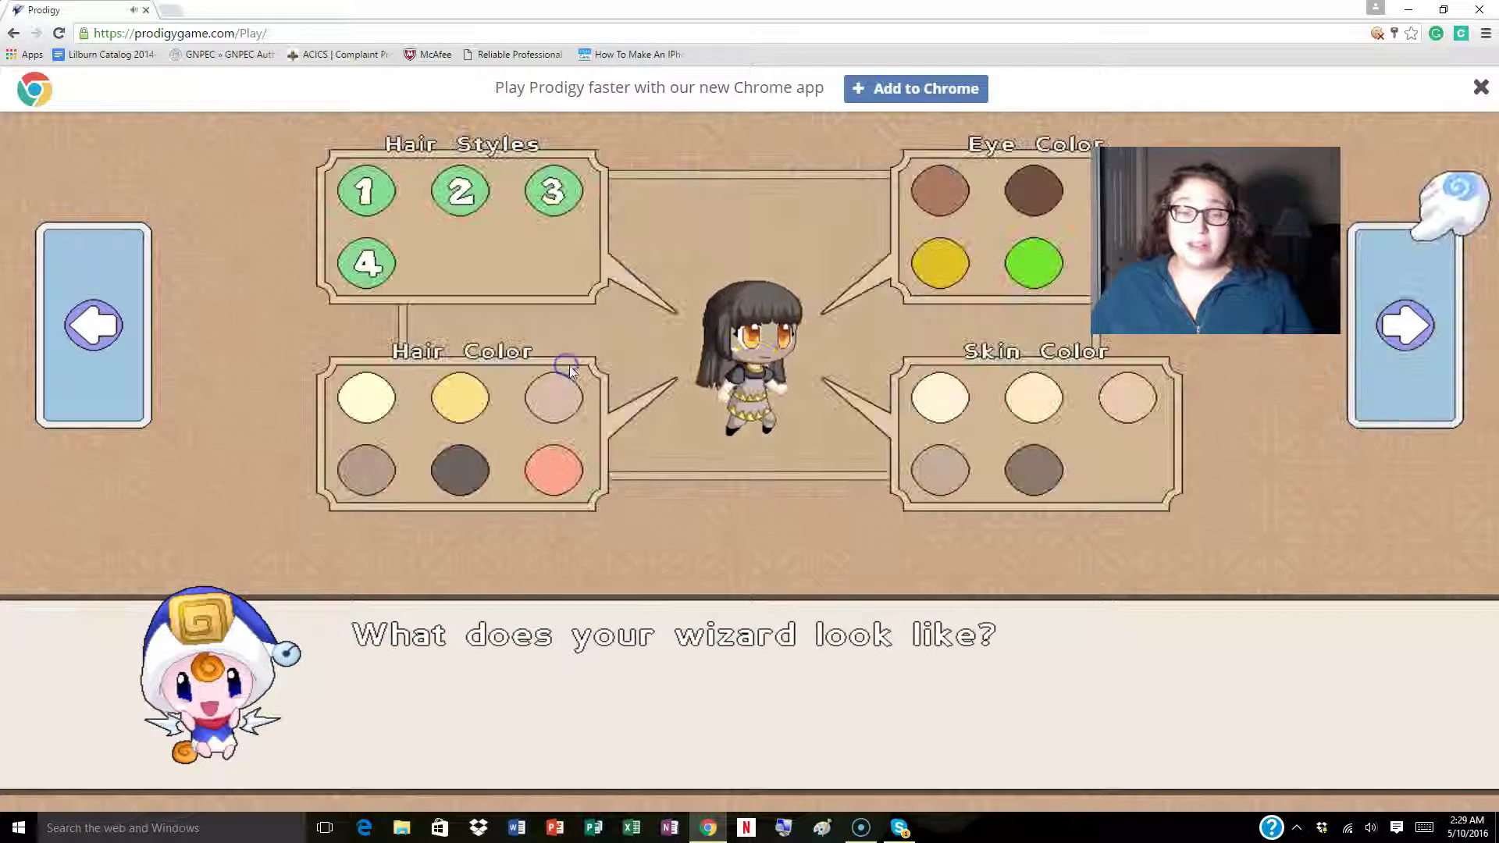
click(363, 395)
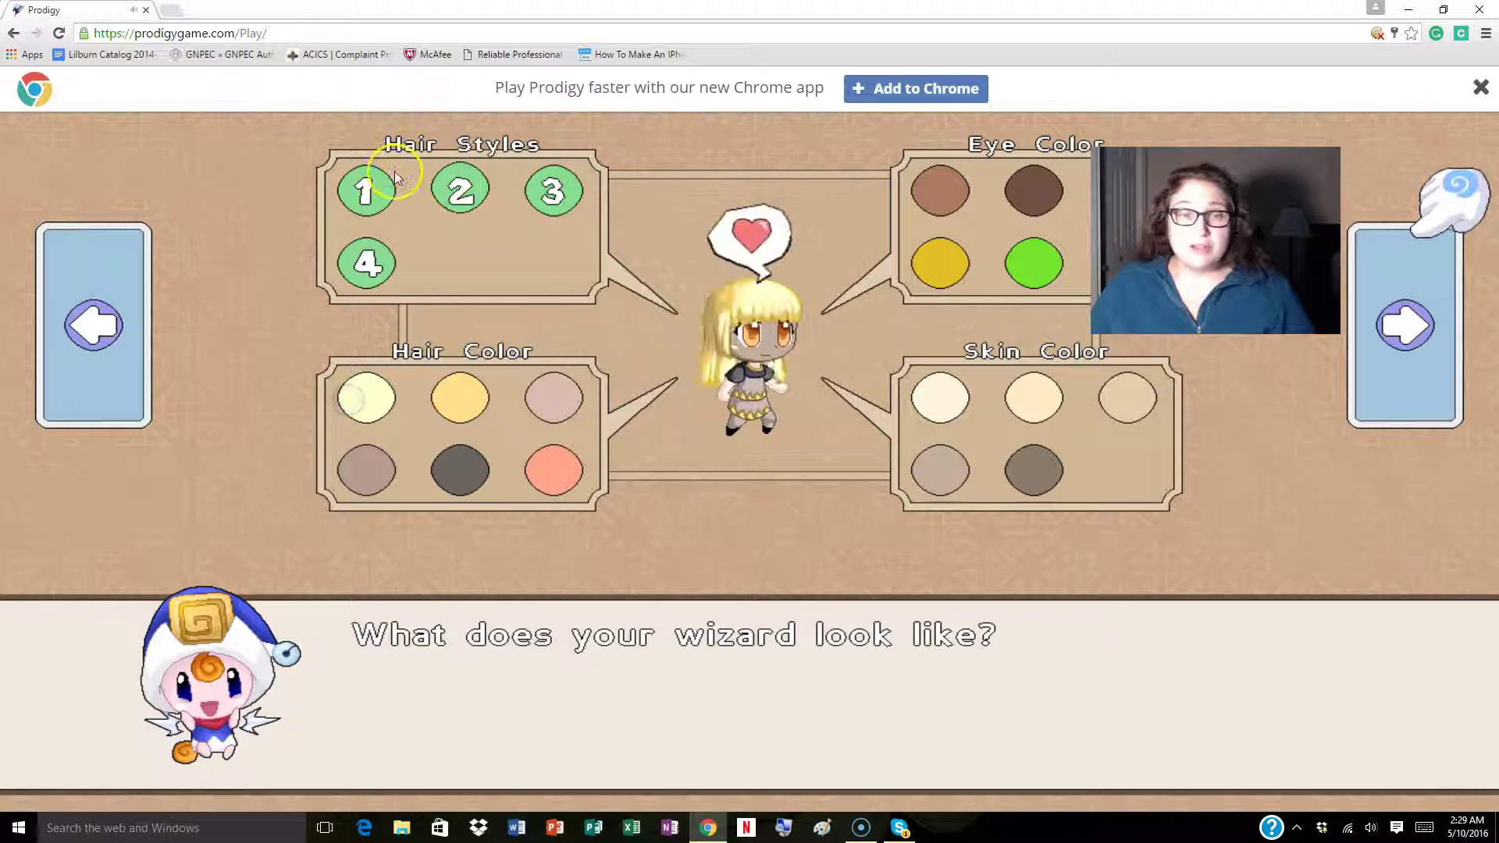
click(548, 201)
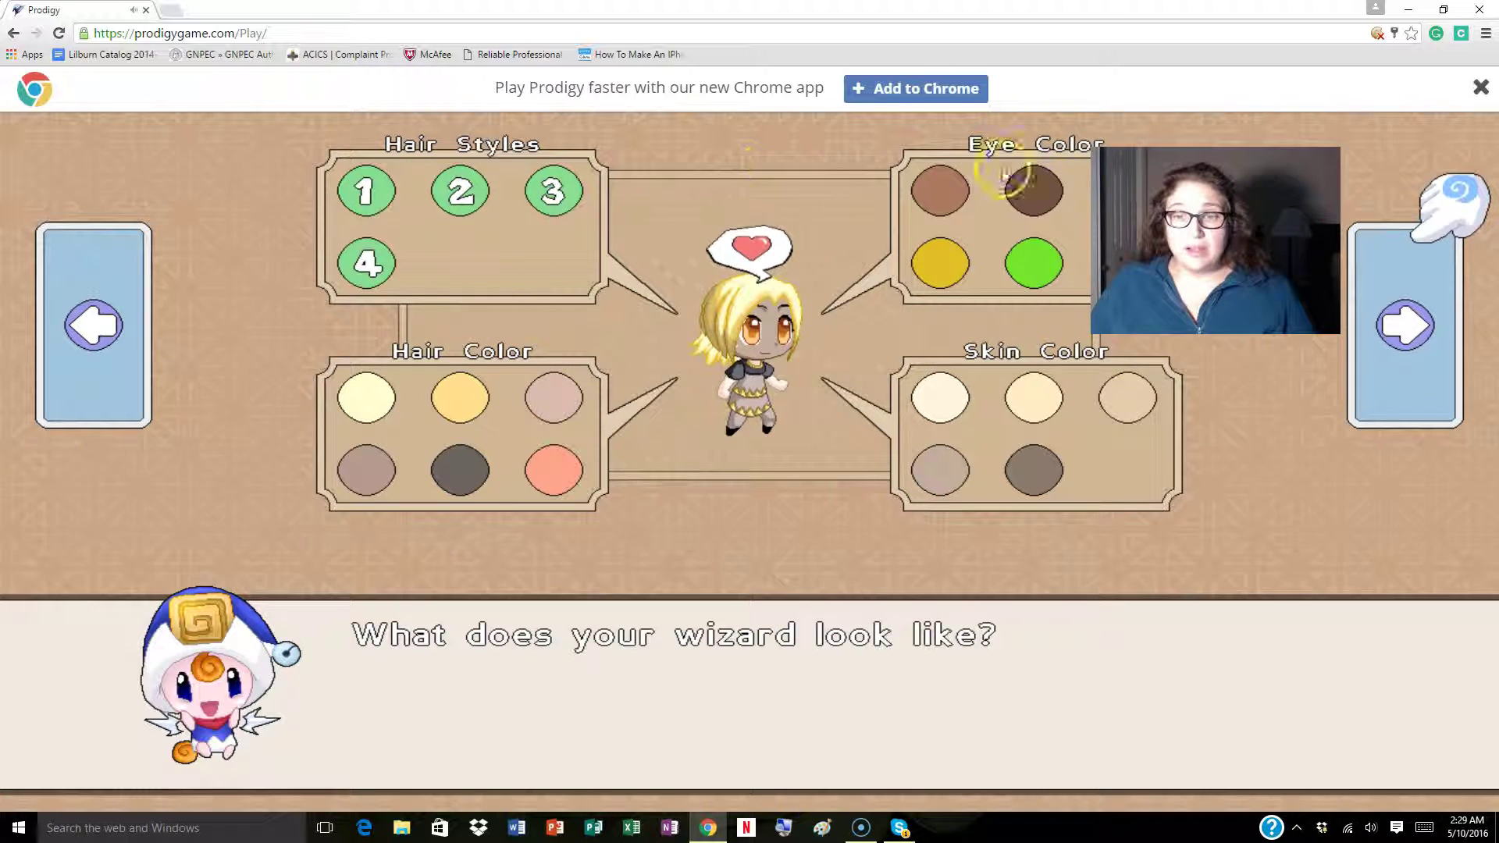
click(940, 190)
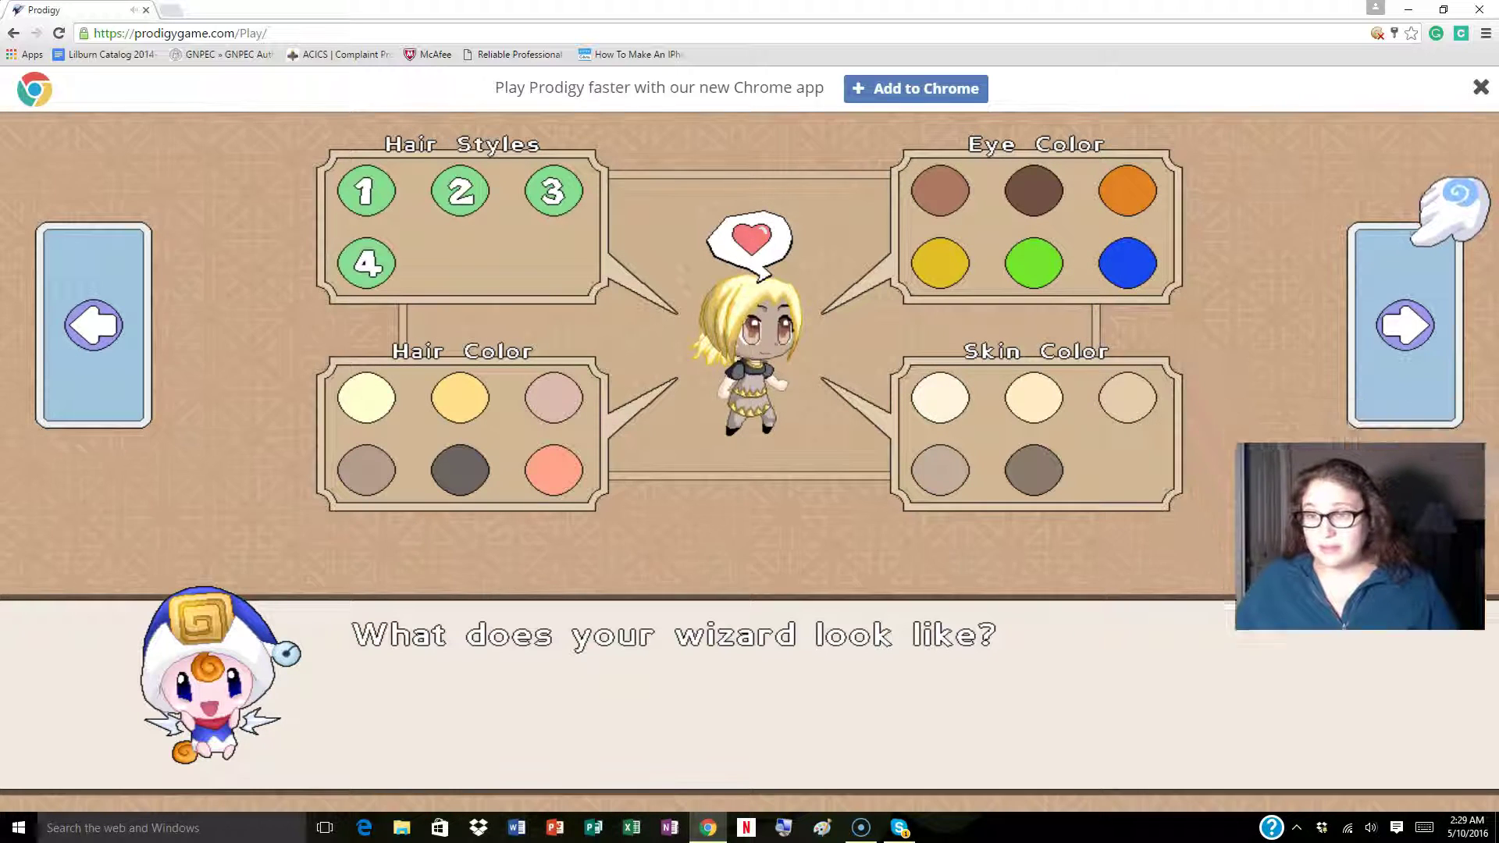
click(1131, 265)
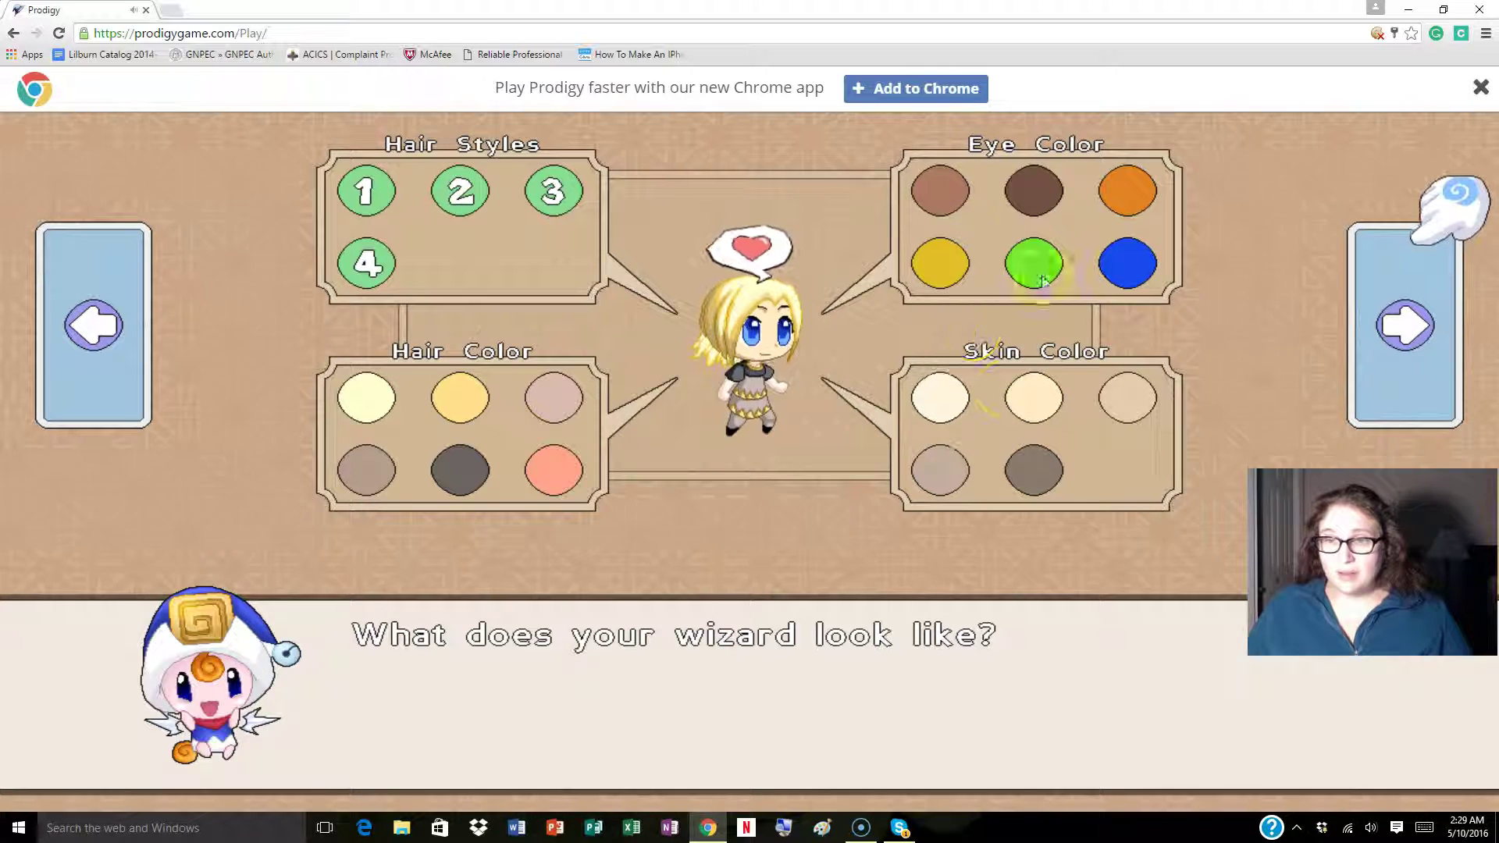
click(366, 469)
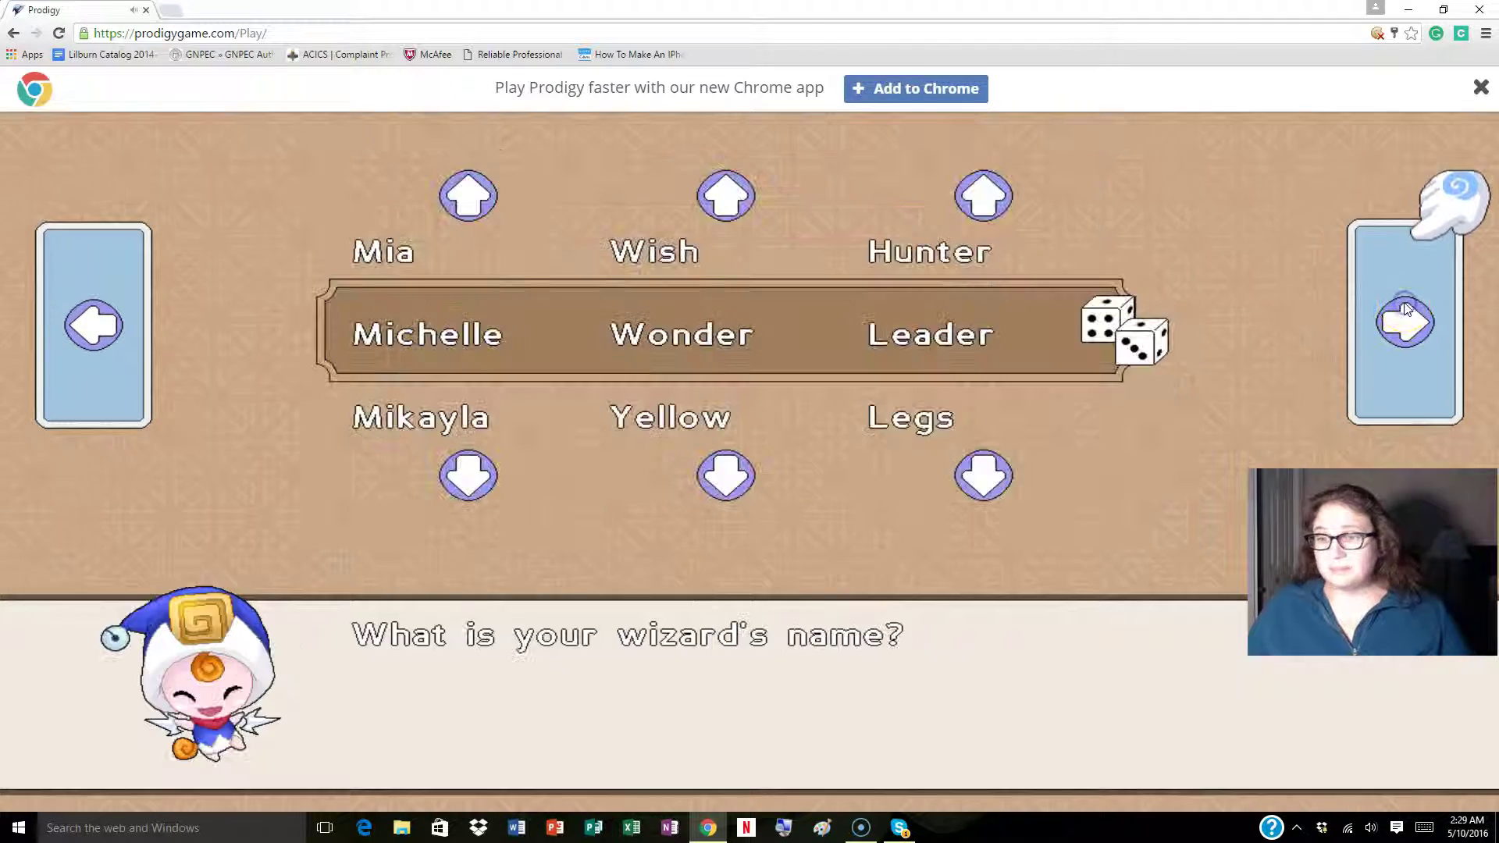
Cycle the wizard name columns until the first name reads Michelle.
click(723, 478)
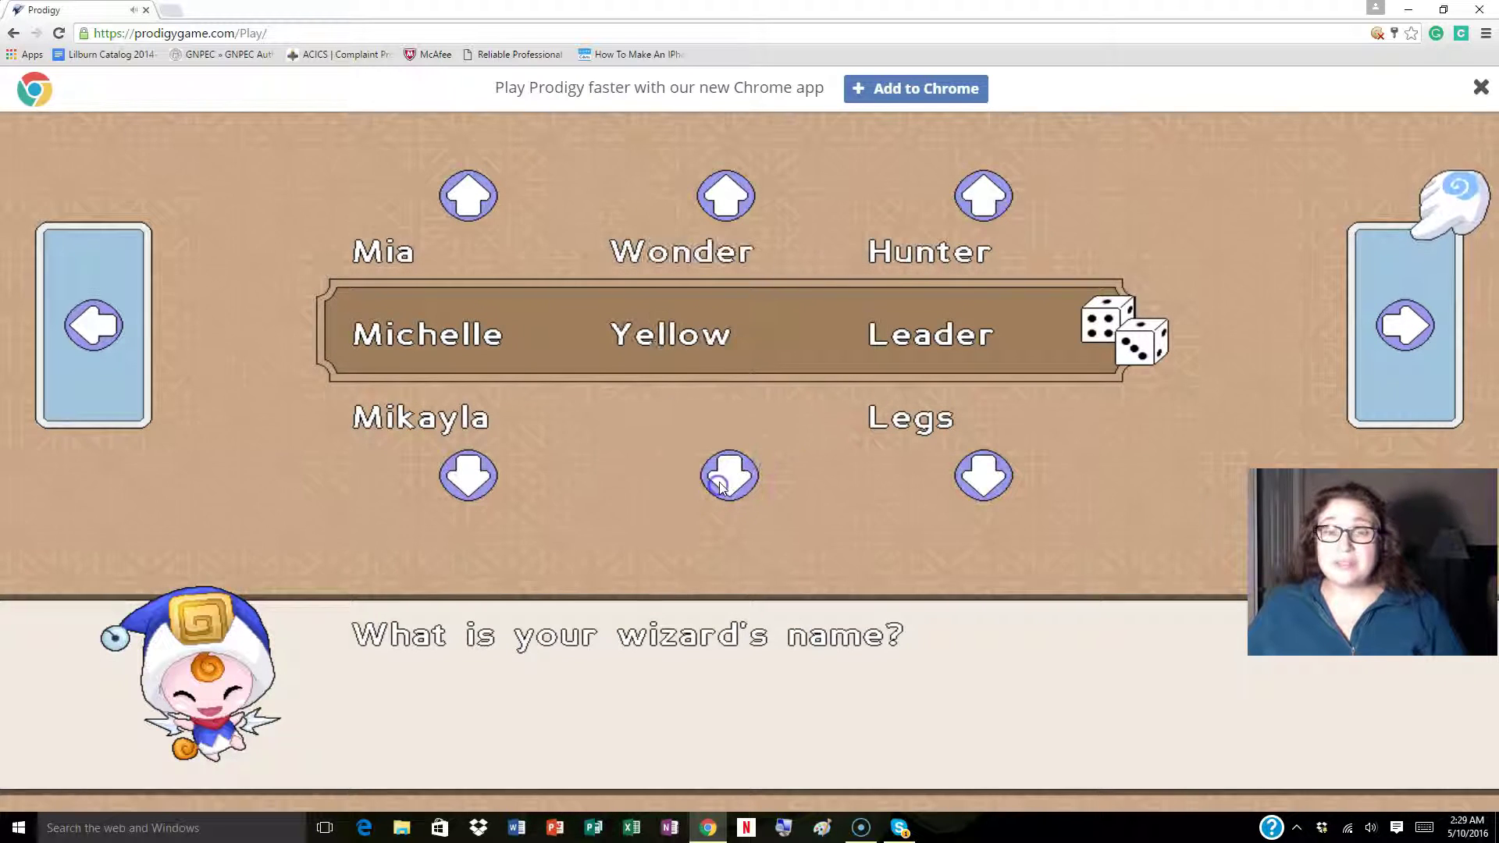
click(726, 197)
click(725, 196)
click(726, 196)
click(726, 197)
click(726, 197)
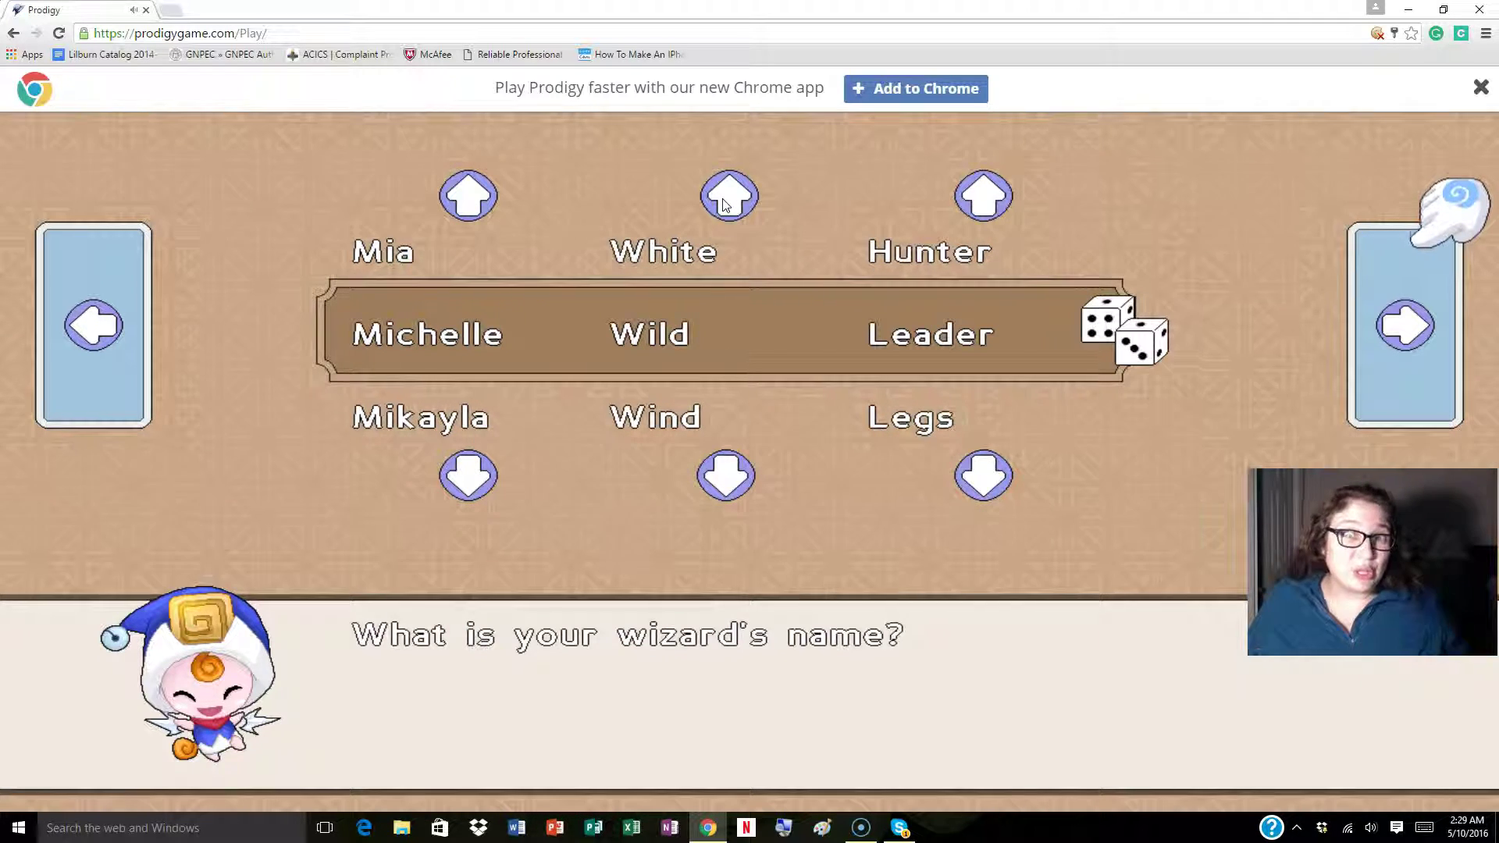
click(724, 202)
click(724, 201)
click(724, 201)
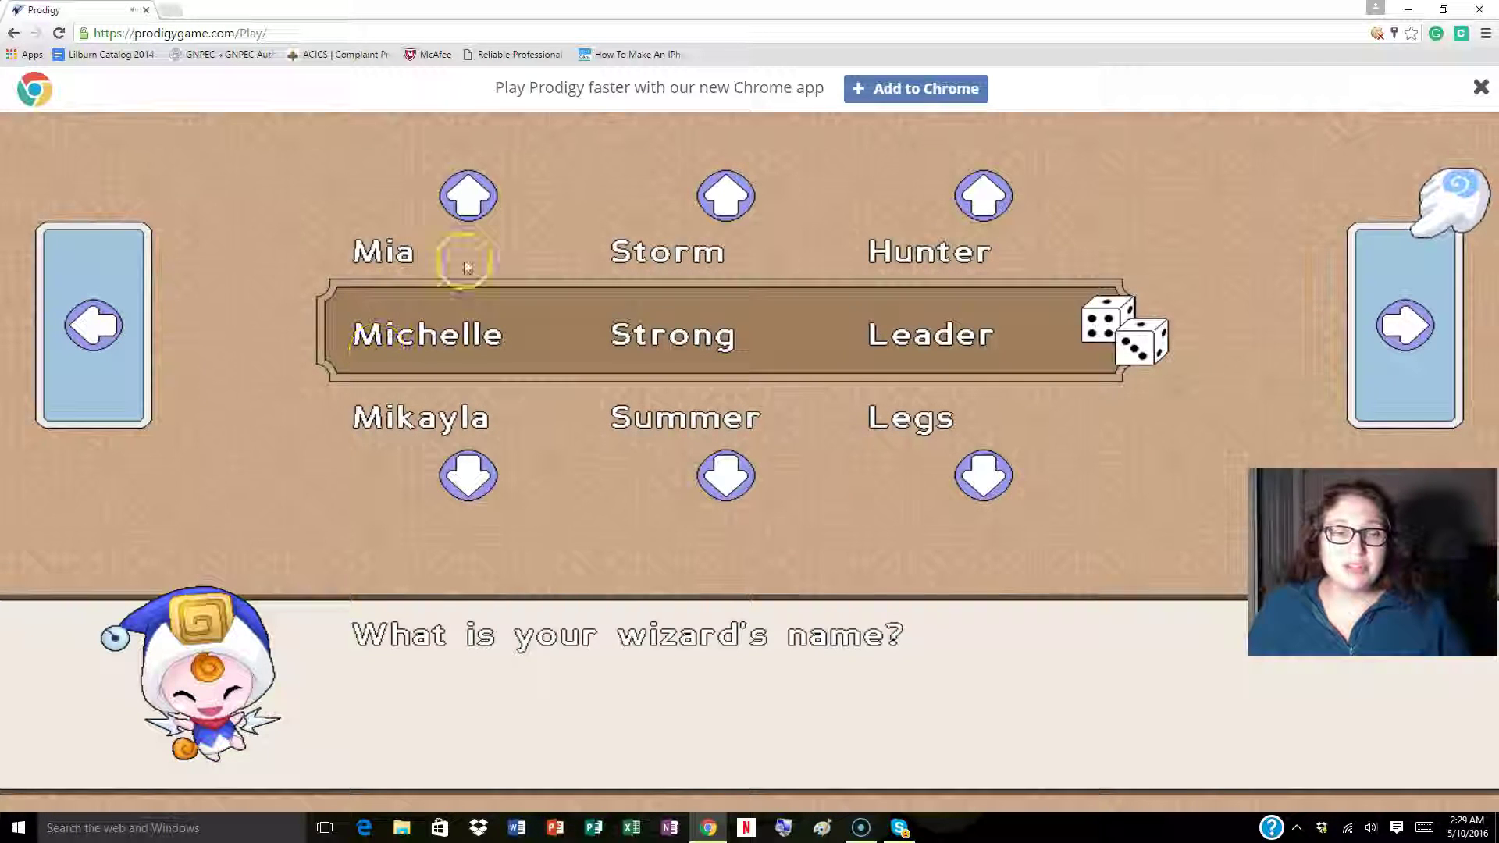
click(467, 197)
click(467, 197)
click(464, 198)
click(463, 200)
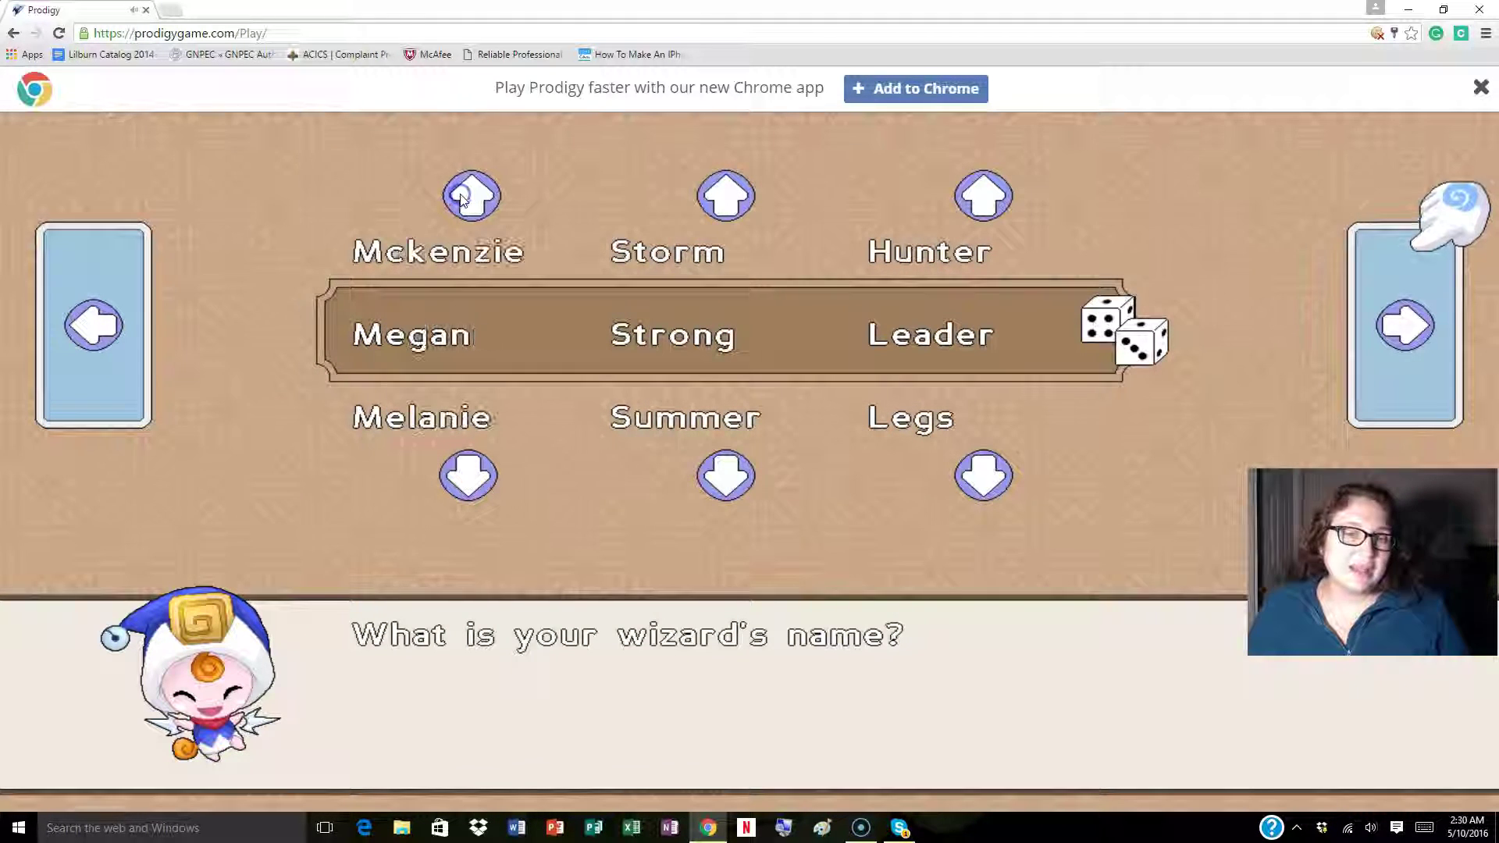
click(484, 470)
click(488, 467)
click(488, 467)
click(488, 467)
click(733, 192)
click(733, 192)
Set the middle name to Ocean and last name to Leader, then confirm the name.
click(741, 187)
click(745, 184)
click(747, 183)
click(747, 184)
click(747, 183)
click(747, 183)
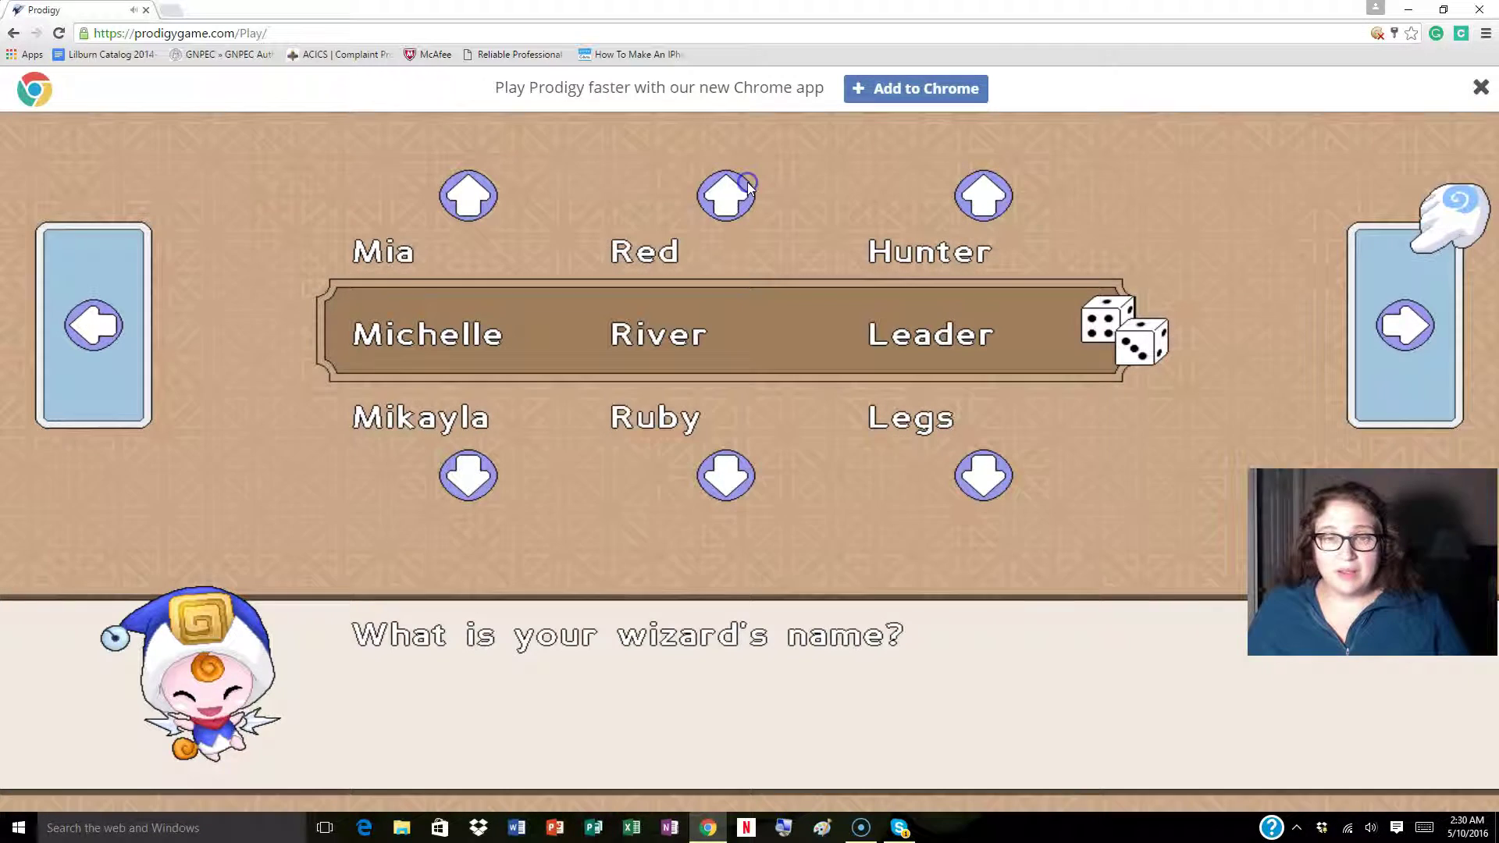
click(745, 188)
click(747, 188)
click(747, 187)
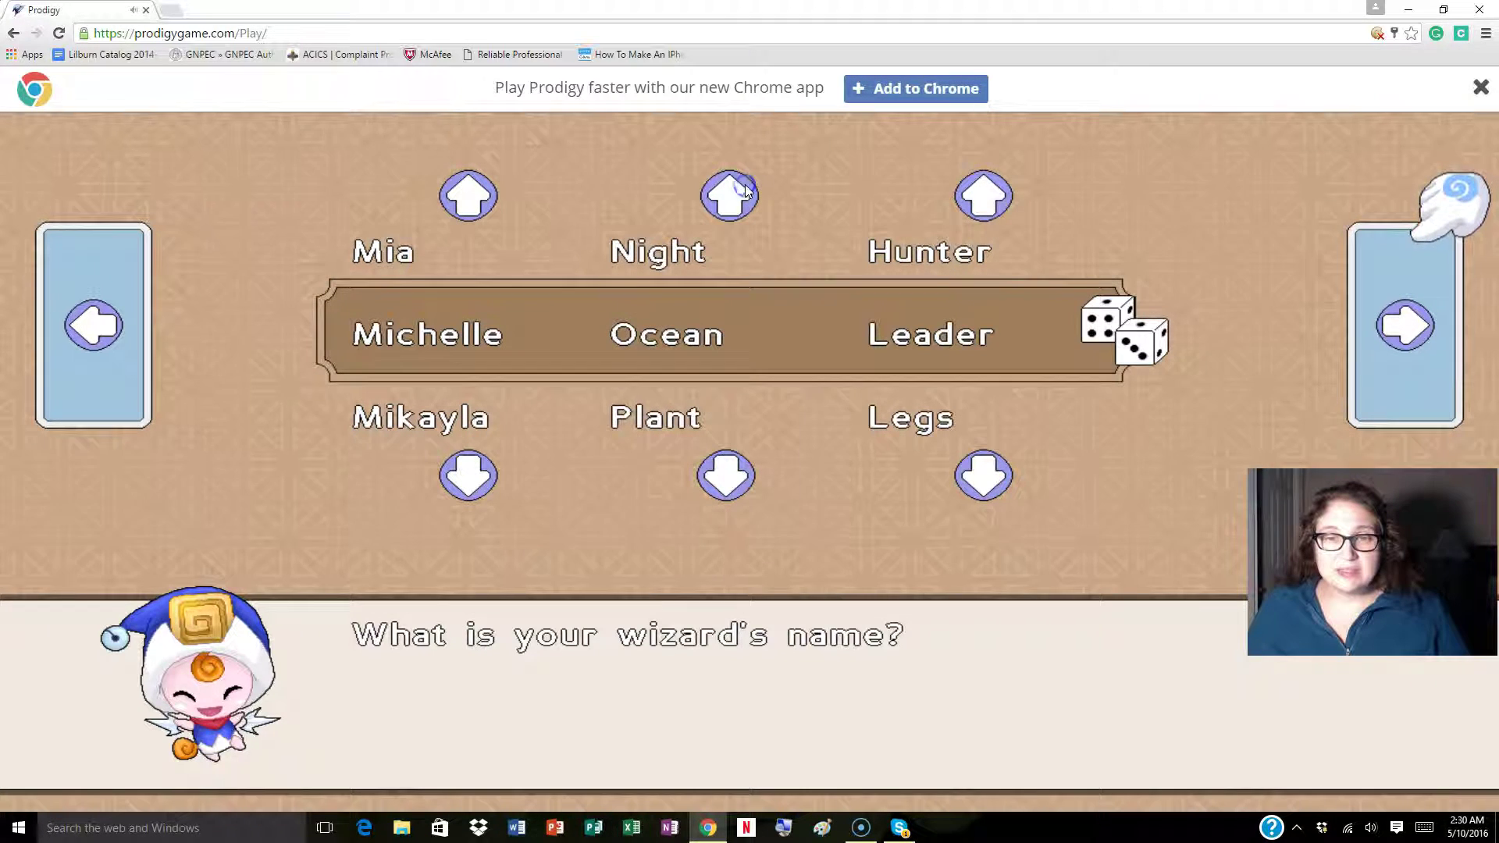
click(975, 205)
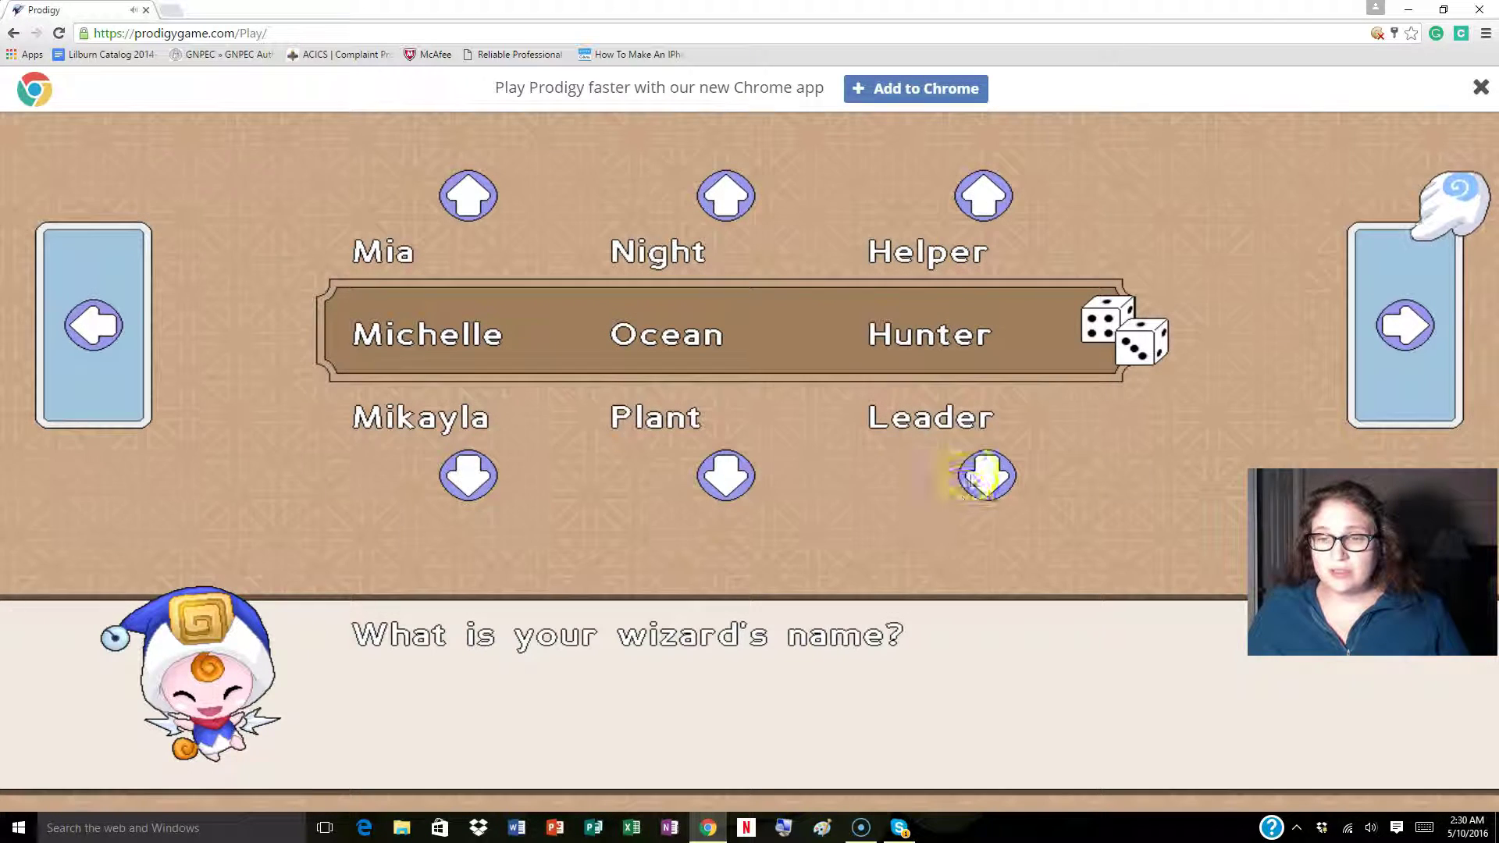
click(981, 472)
click(982, 478)
click(982, 477)
click(985, 195)
click(985, 195)
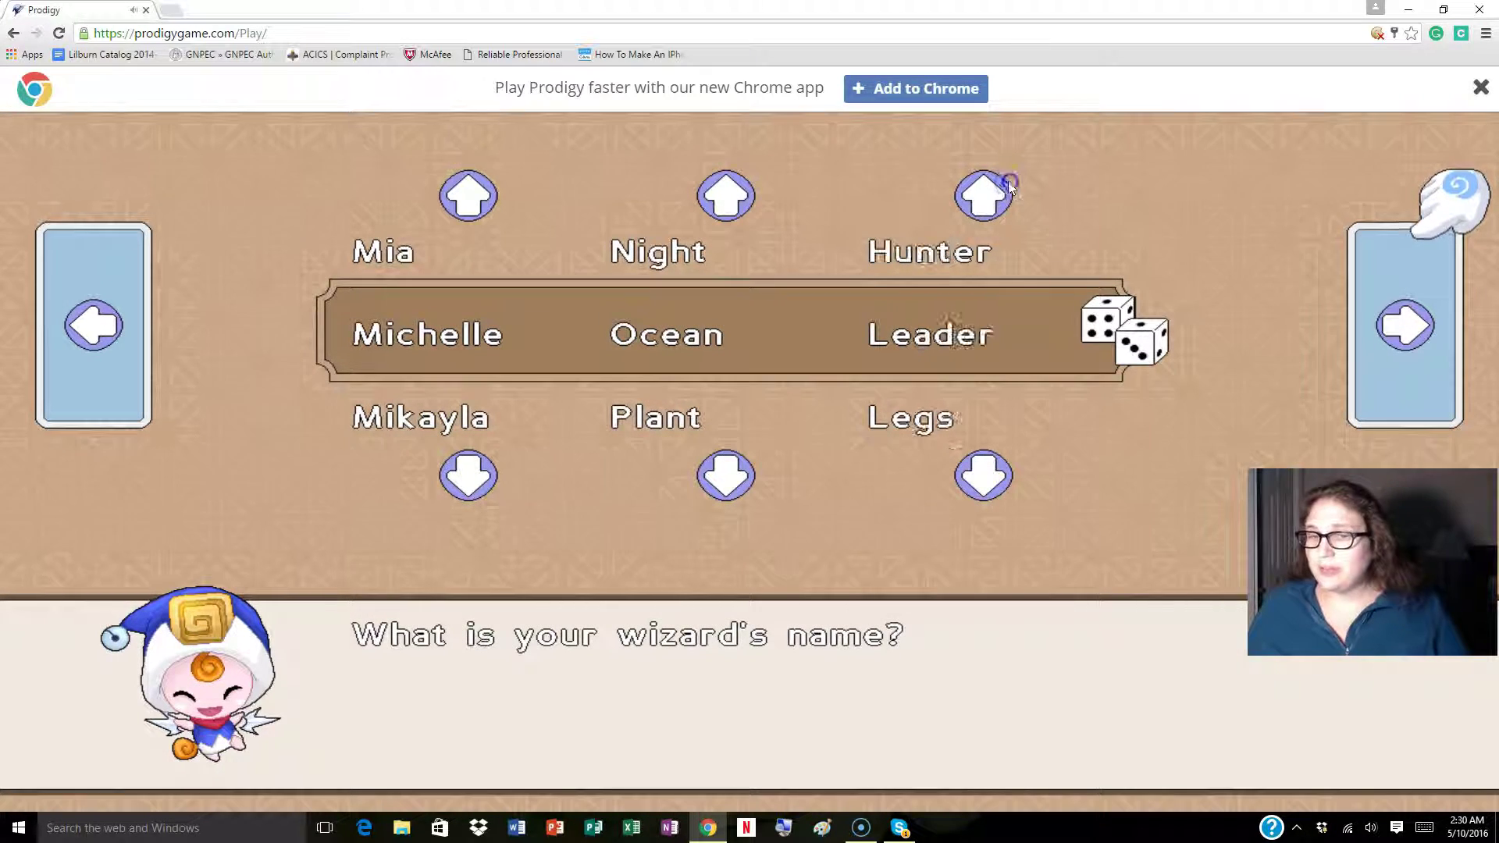
click(1407, 332)
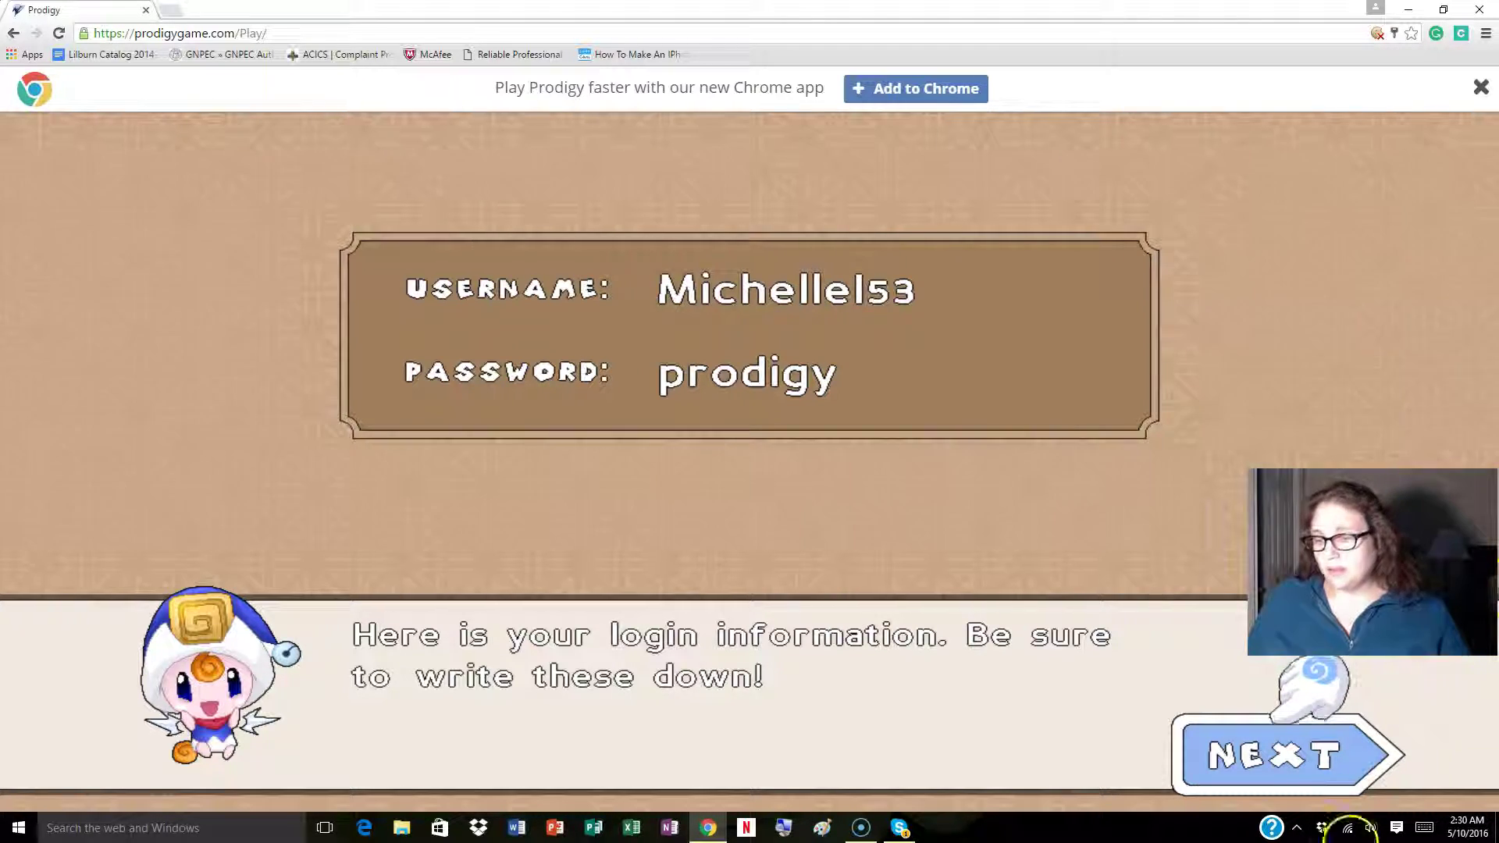
Log in with the new account's generated username and password.
click(1289, 750)
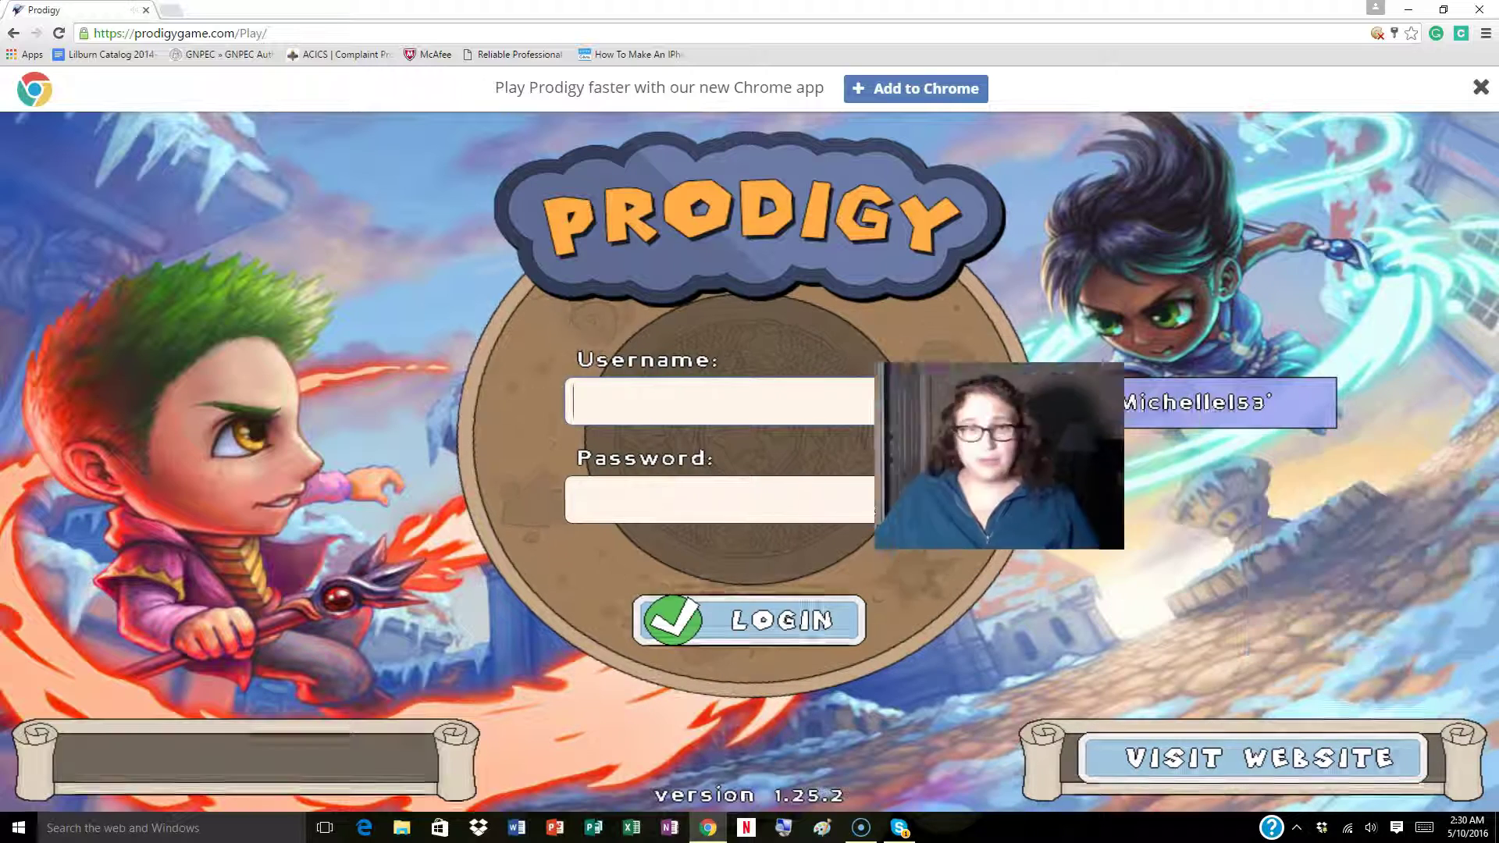
text(M)
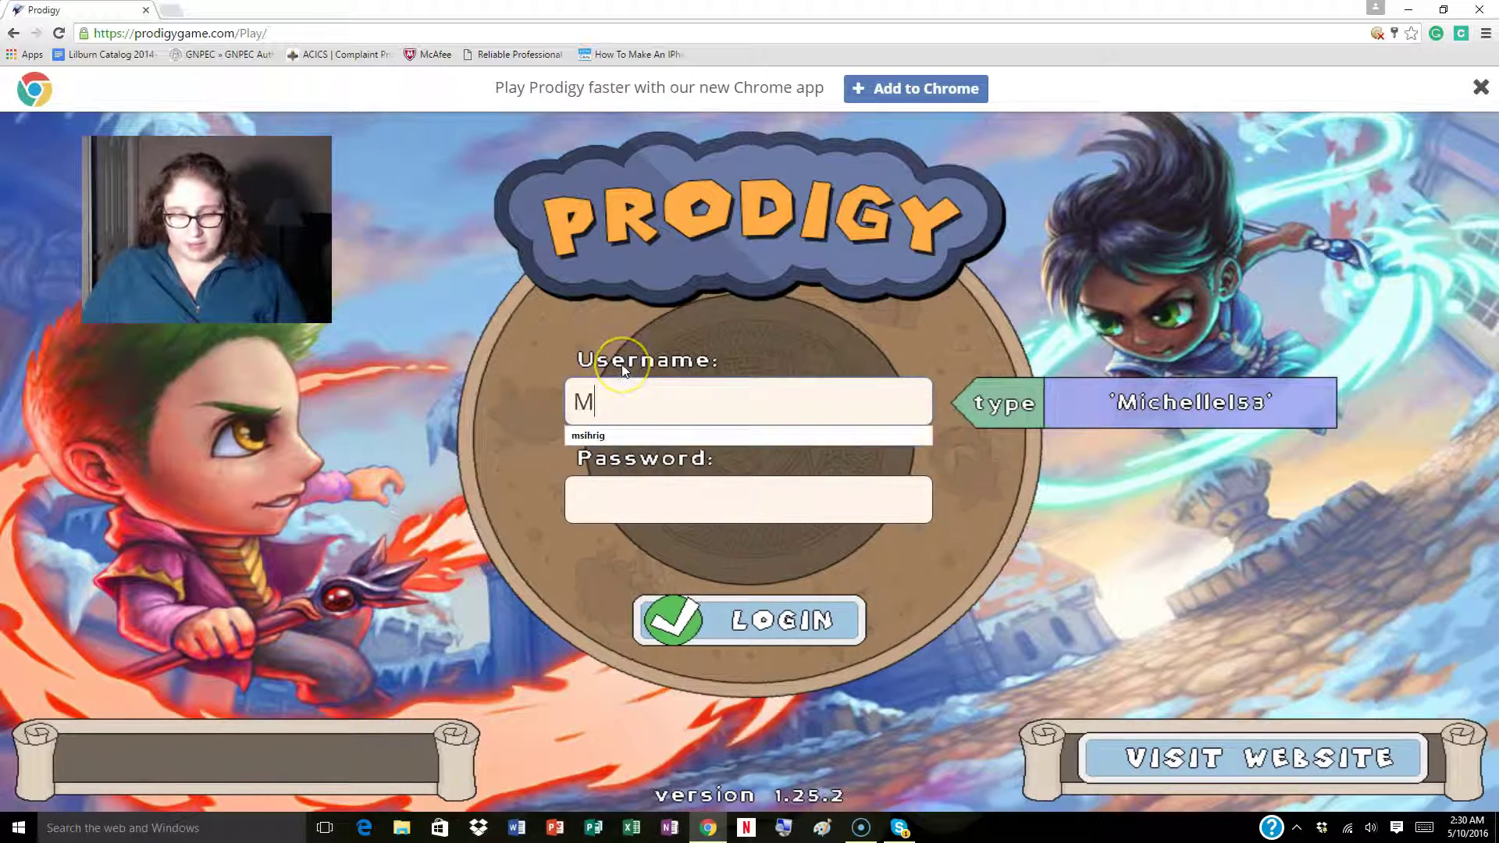
text(ichellel5)
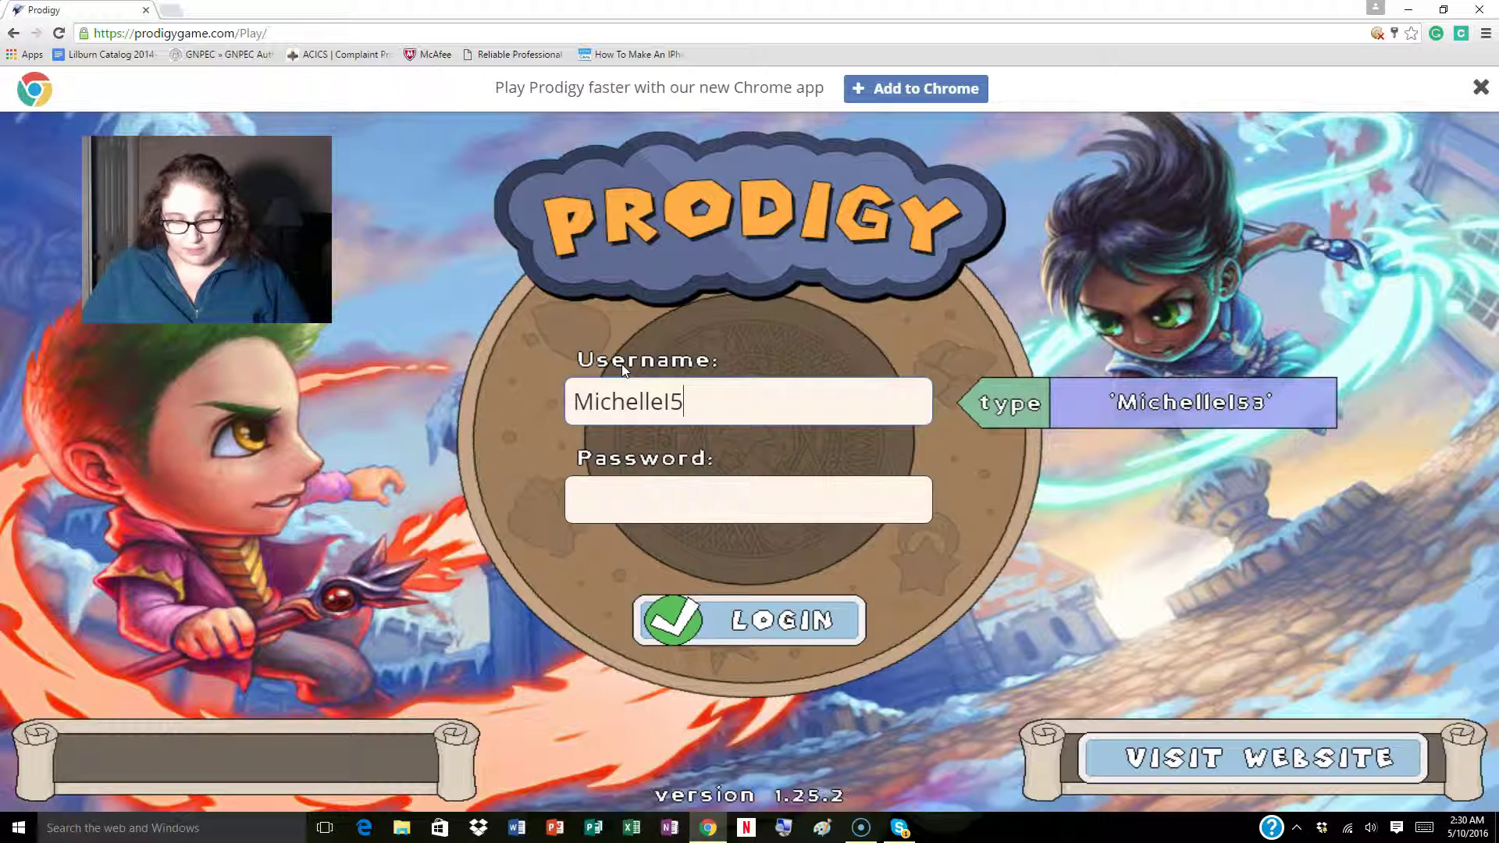
text(3)
key(Tab)
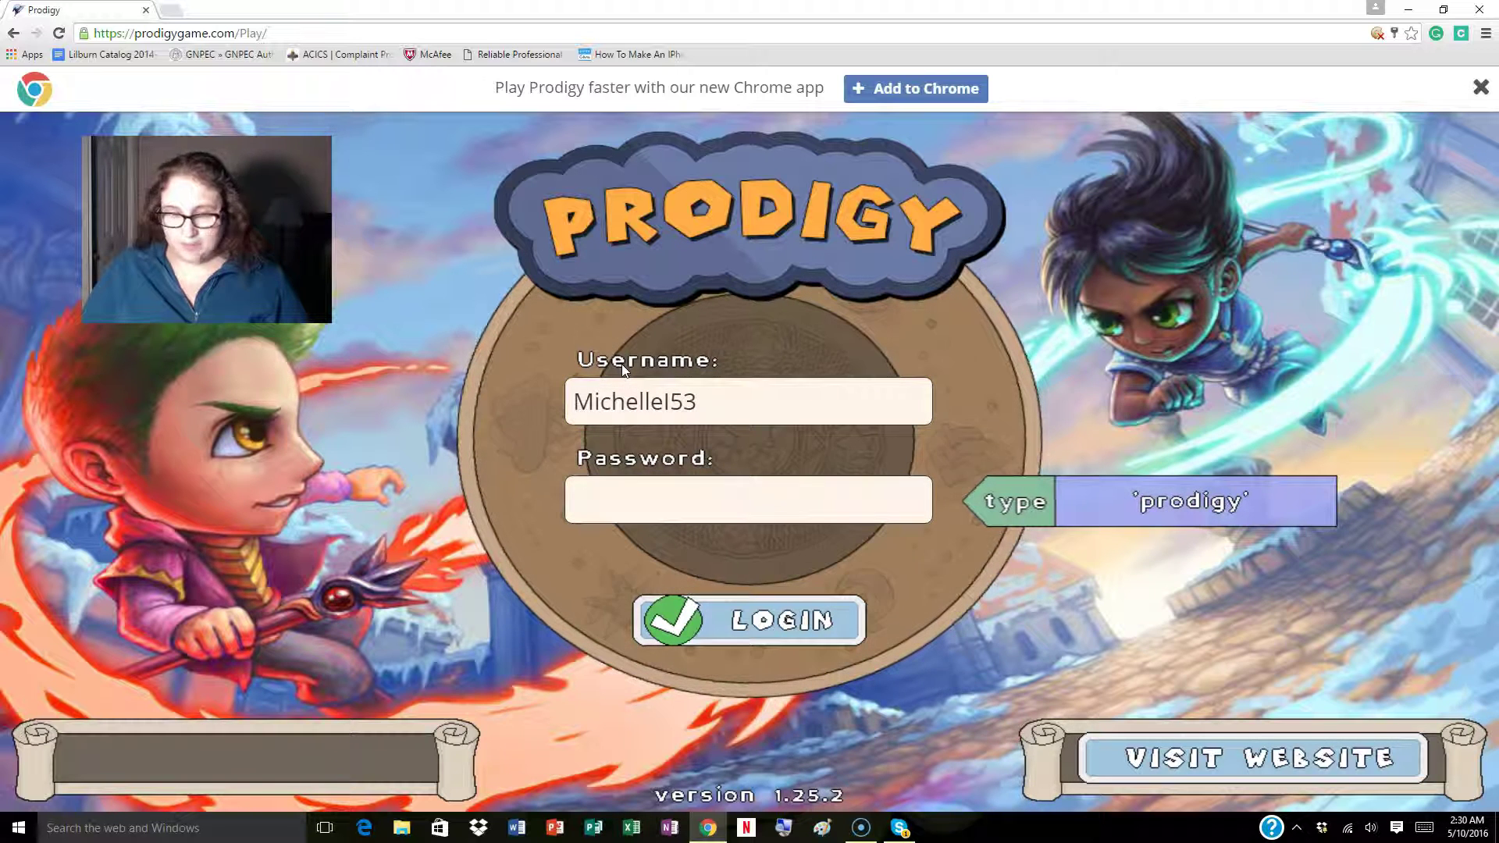
click(619, 499)
text(prodigy)
click(720, 634)
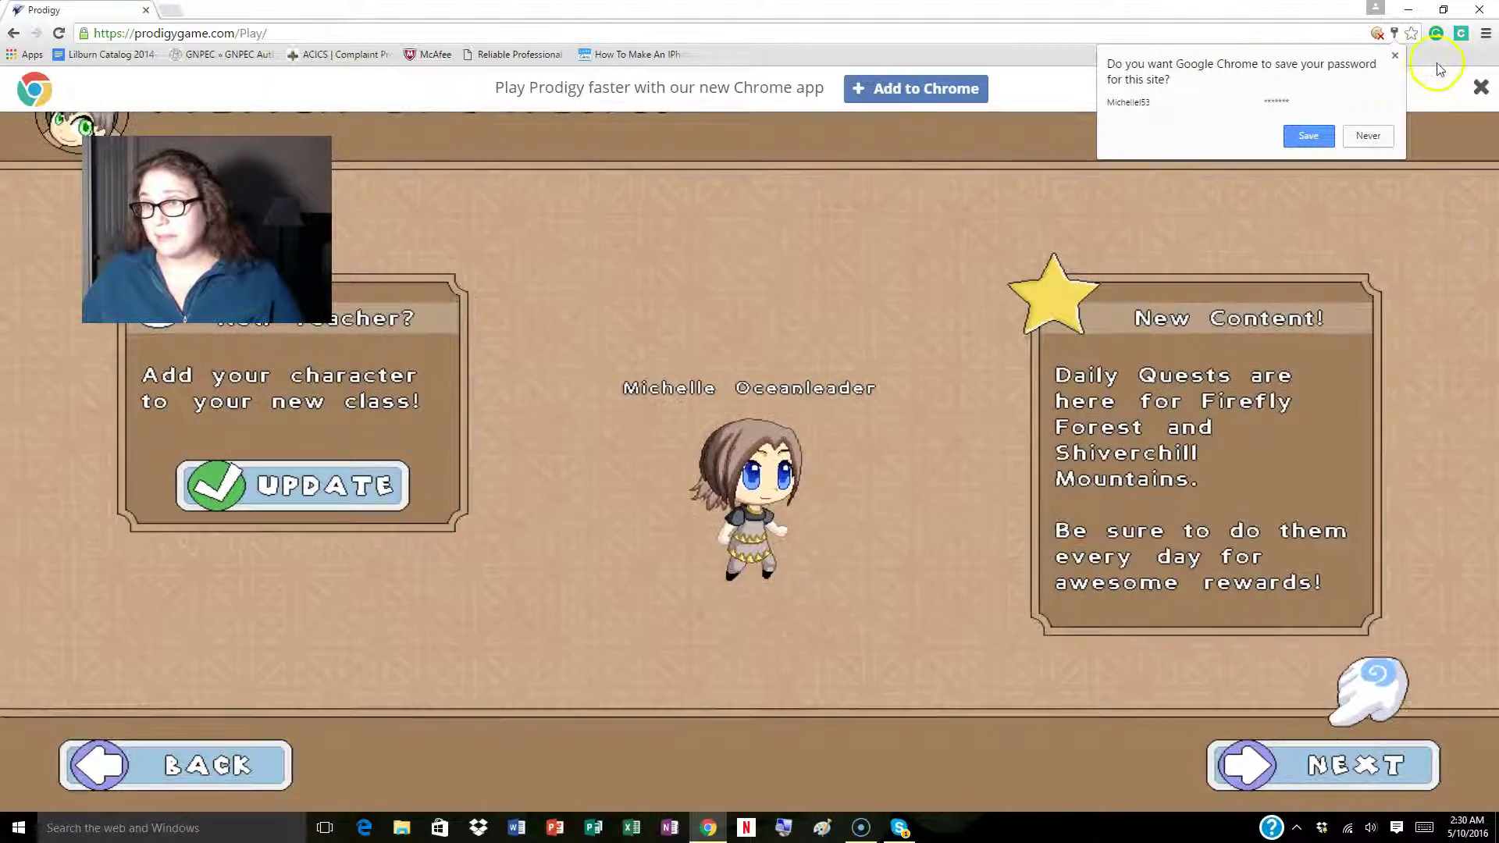
Dismiss the save-password prompt and join the Dynodig world from the full world list.
click(1395, 56)
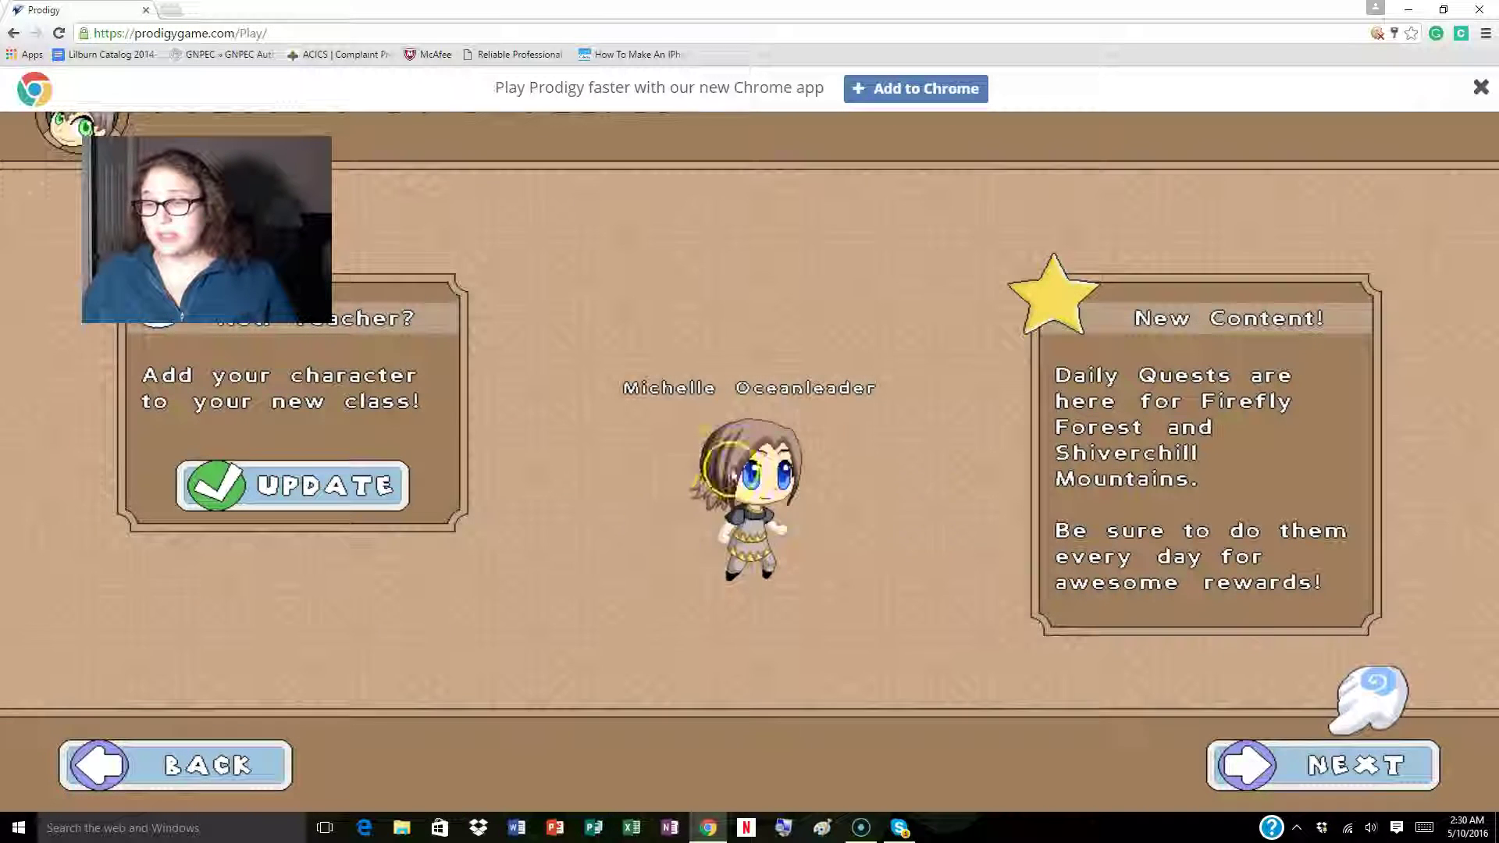
click(1358, 773)
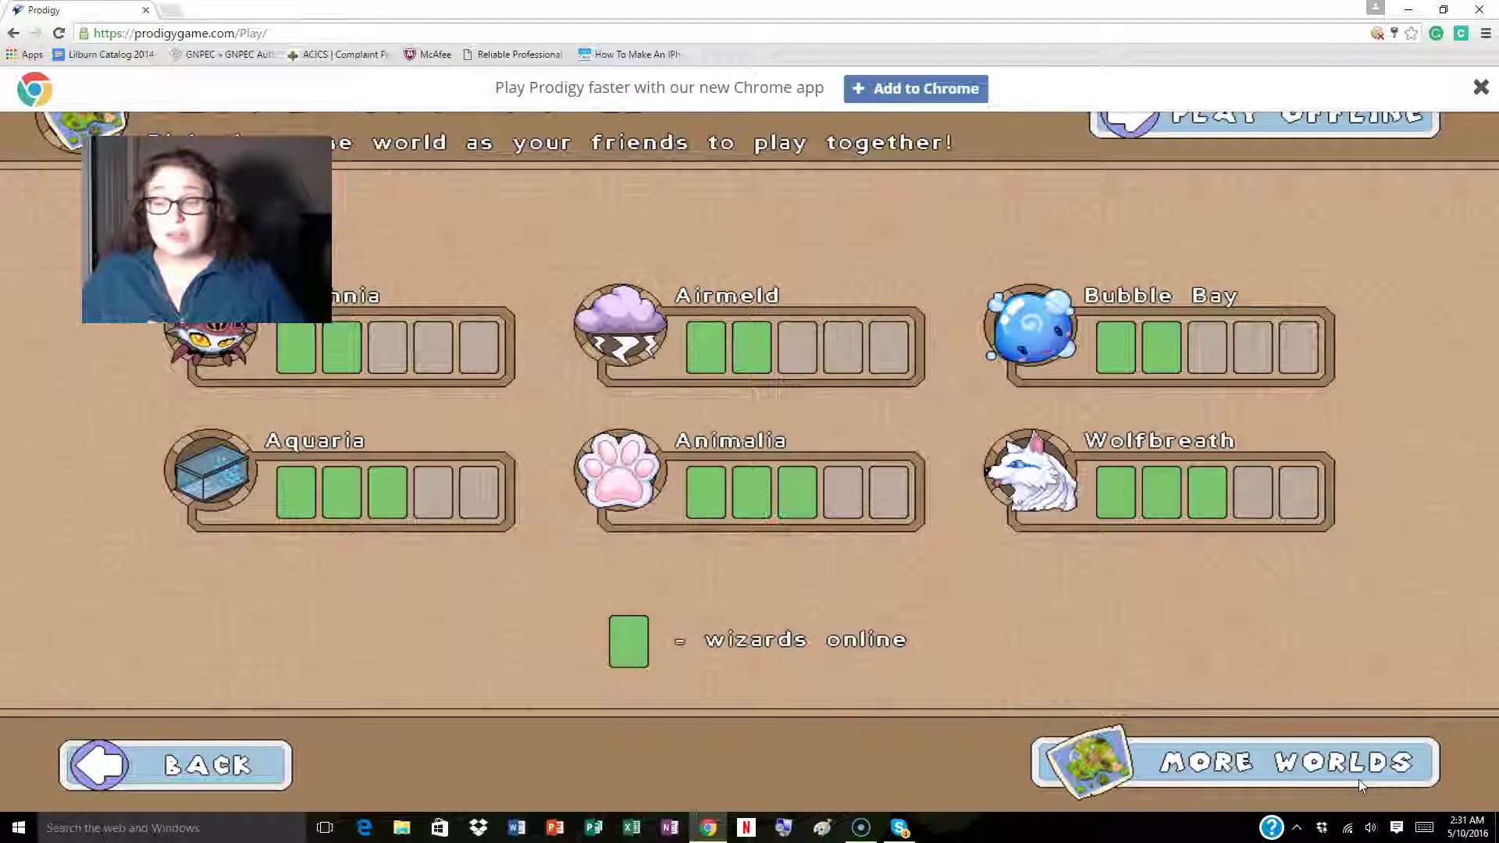
click(1358, 778)
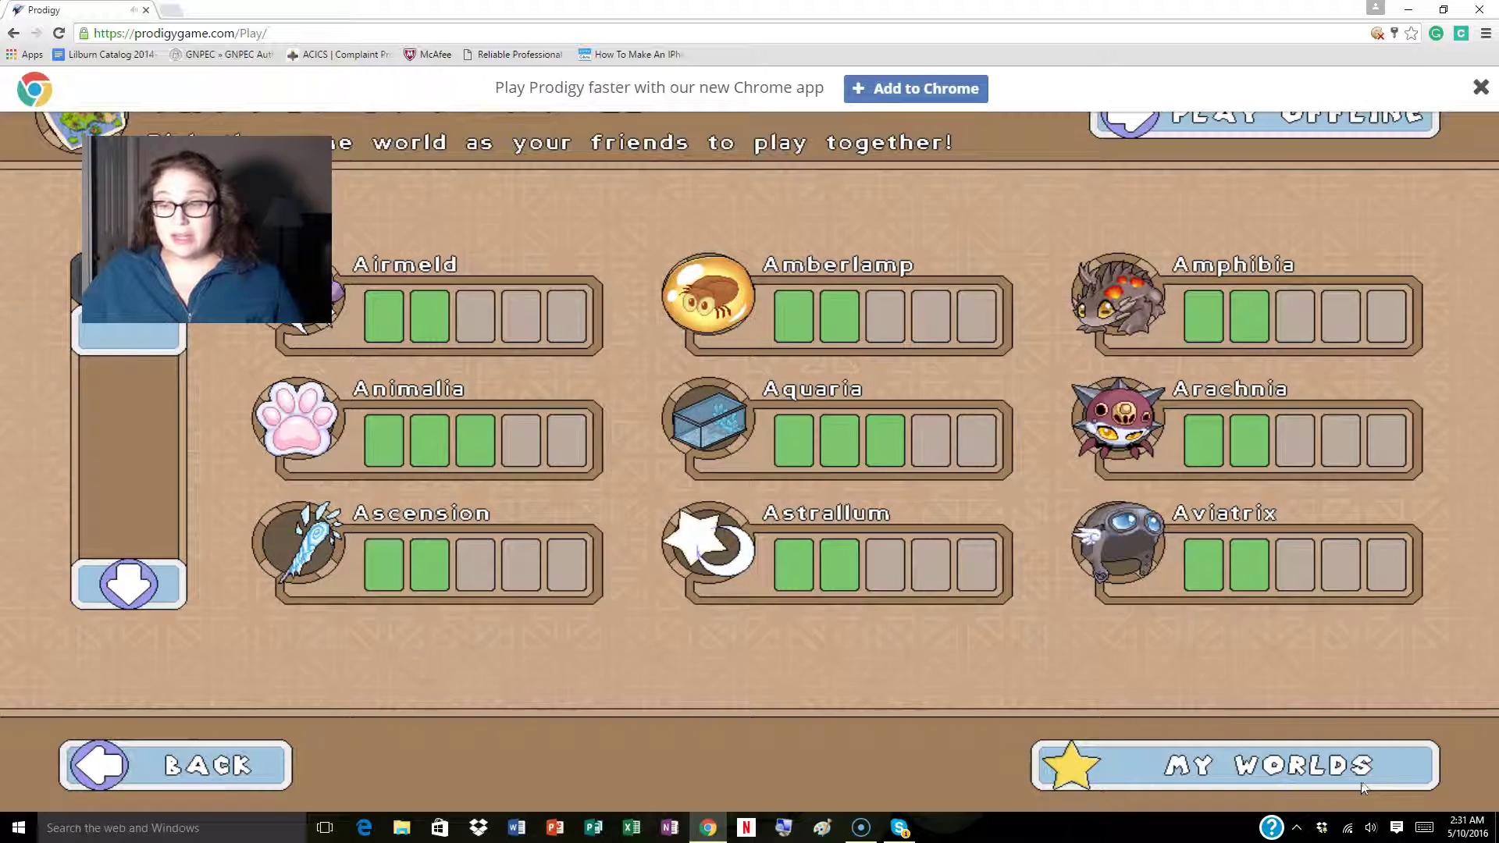
click(125, 581)
click(124, 581)
click(125, 581)
click(125, 582)
click(134, 561)
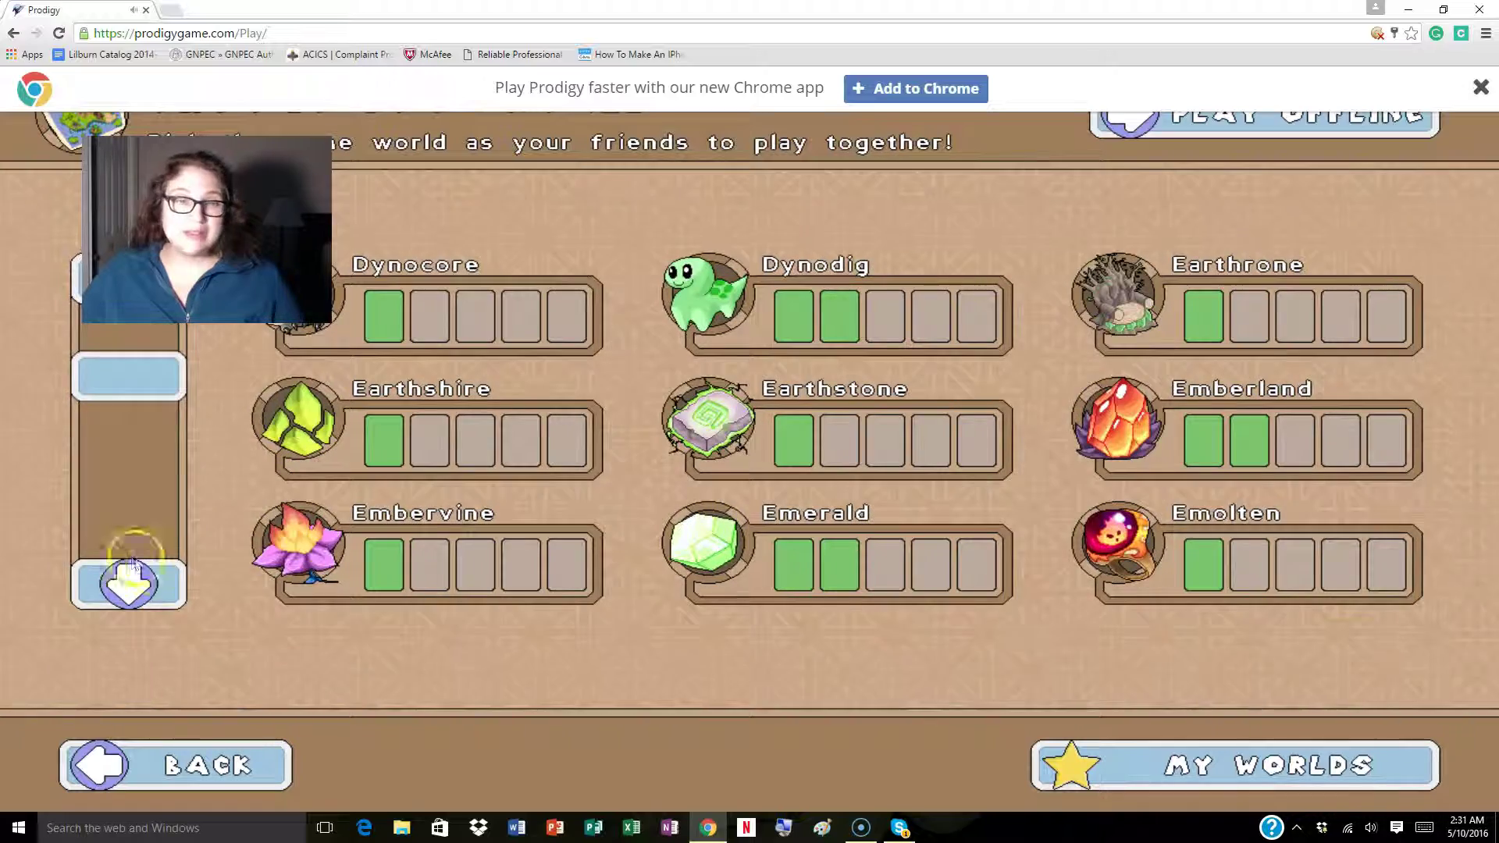
click(836, 302)
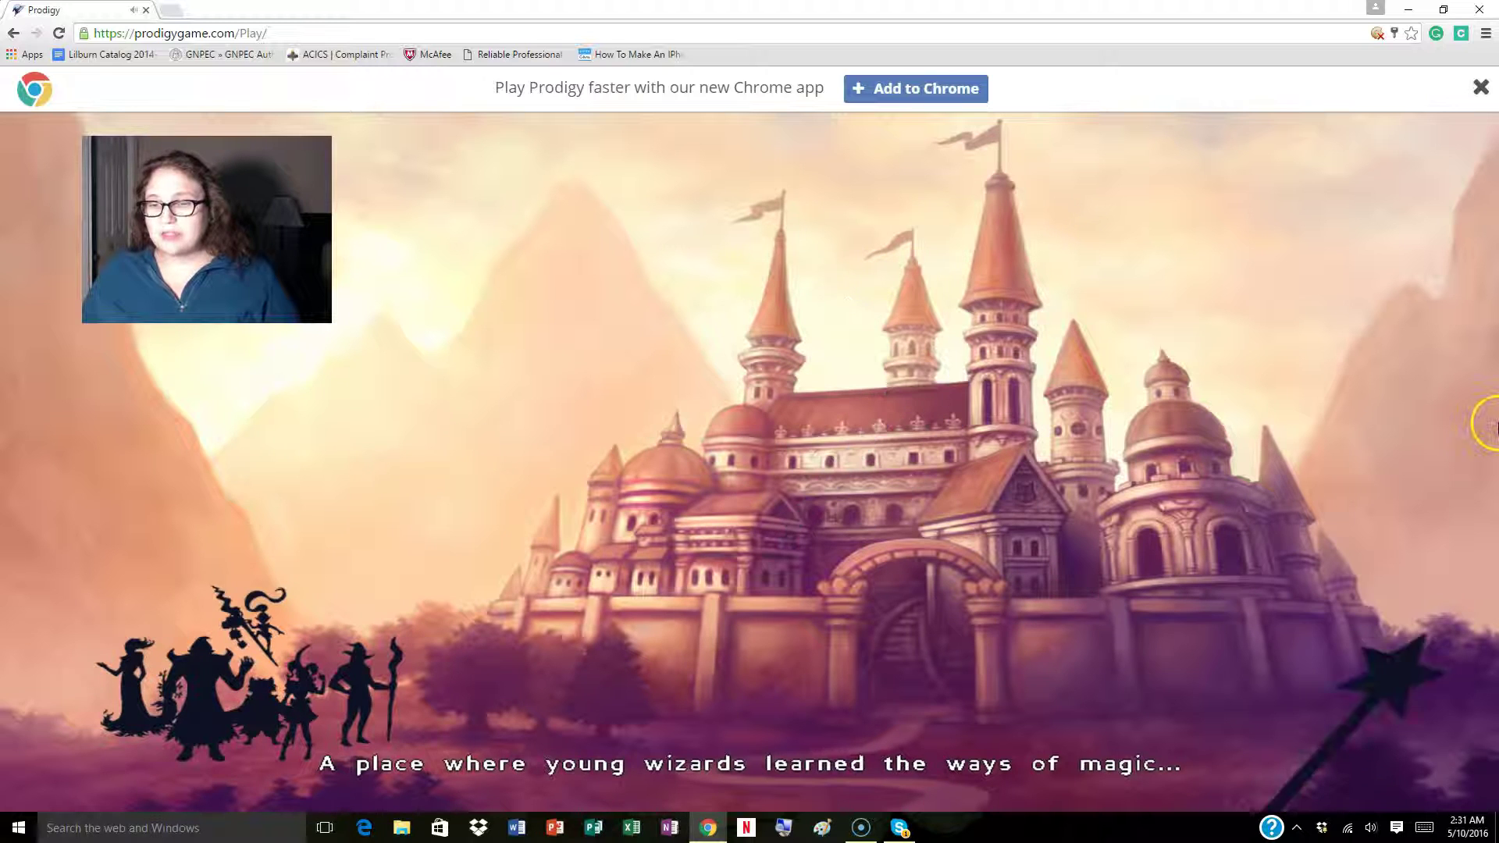
Close the Add to Chrome banner and skip the opening cutscene to reach the island map.
click(827, 718)
click(1482, 87)
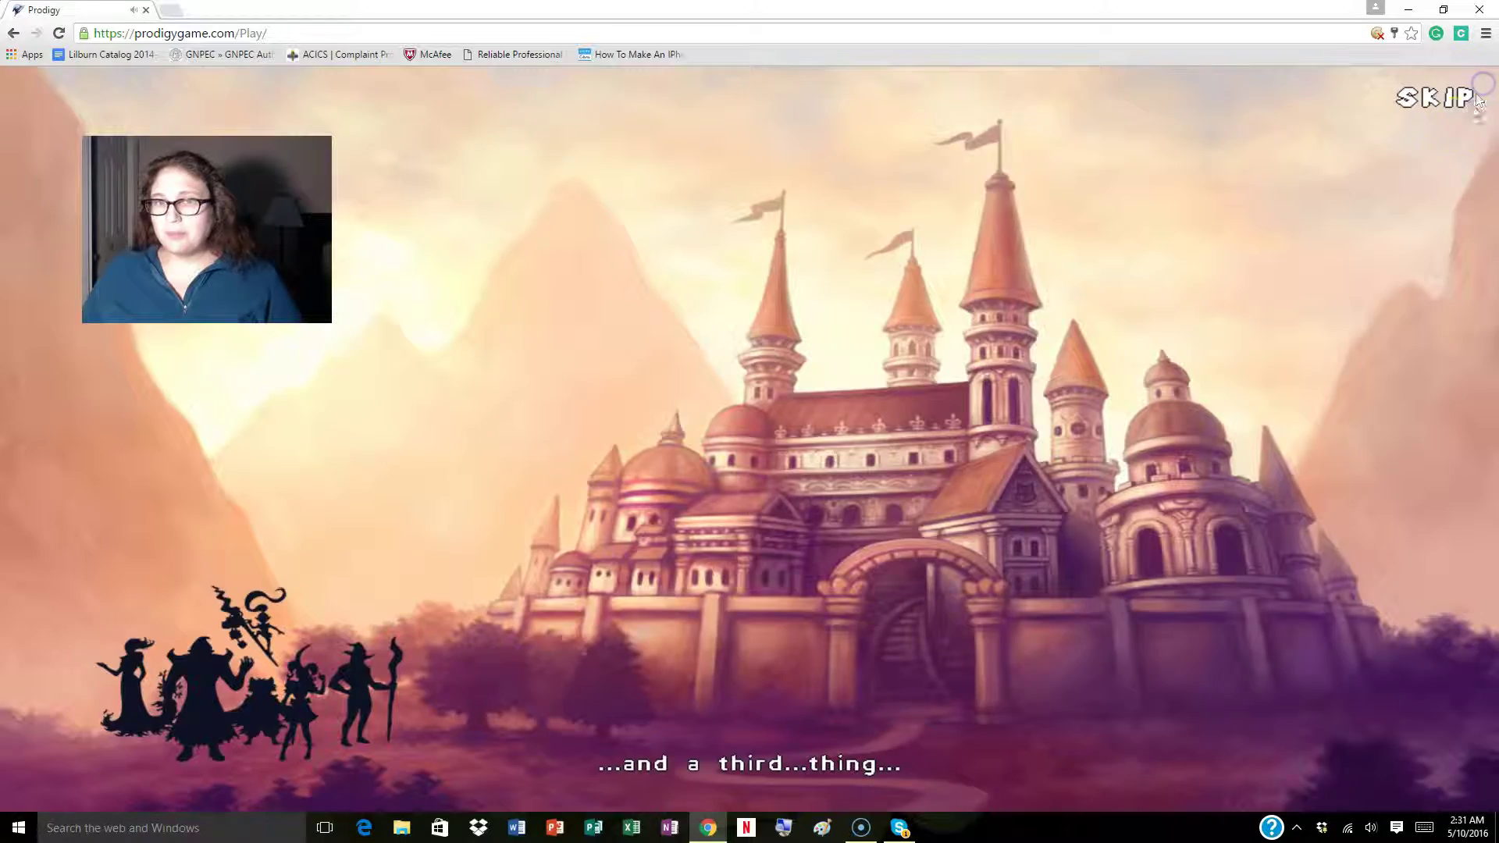
click(1433, 97)
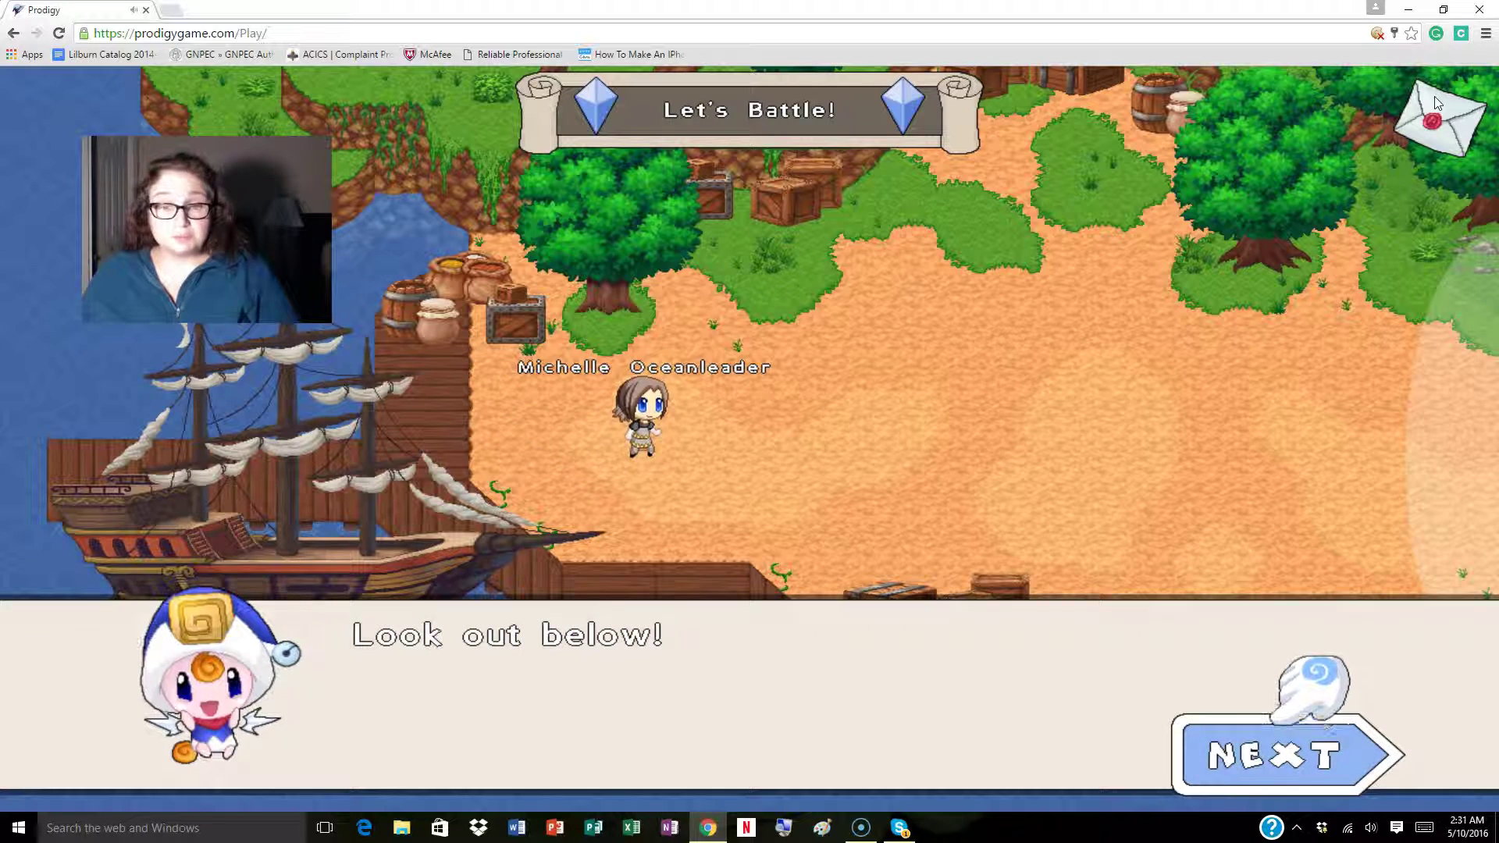
click(1126, 17)
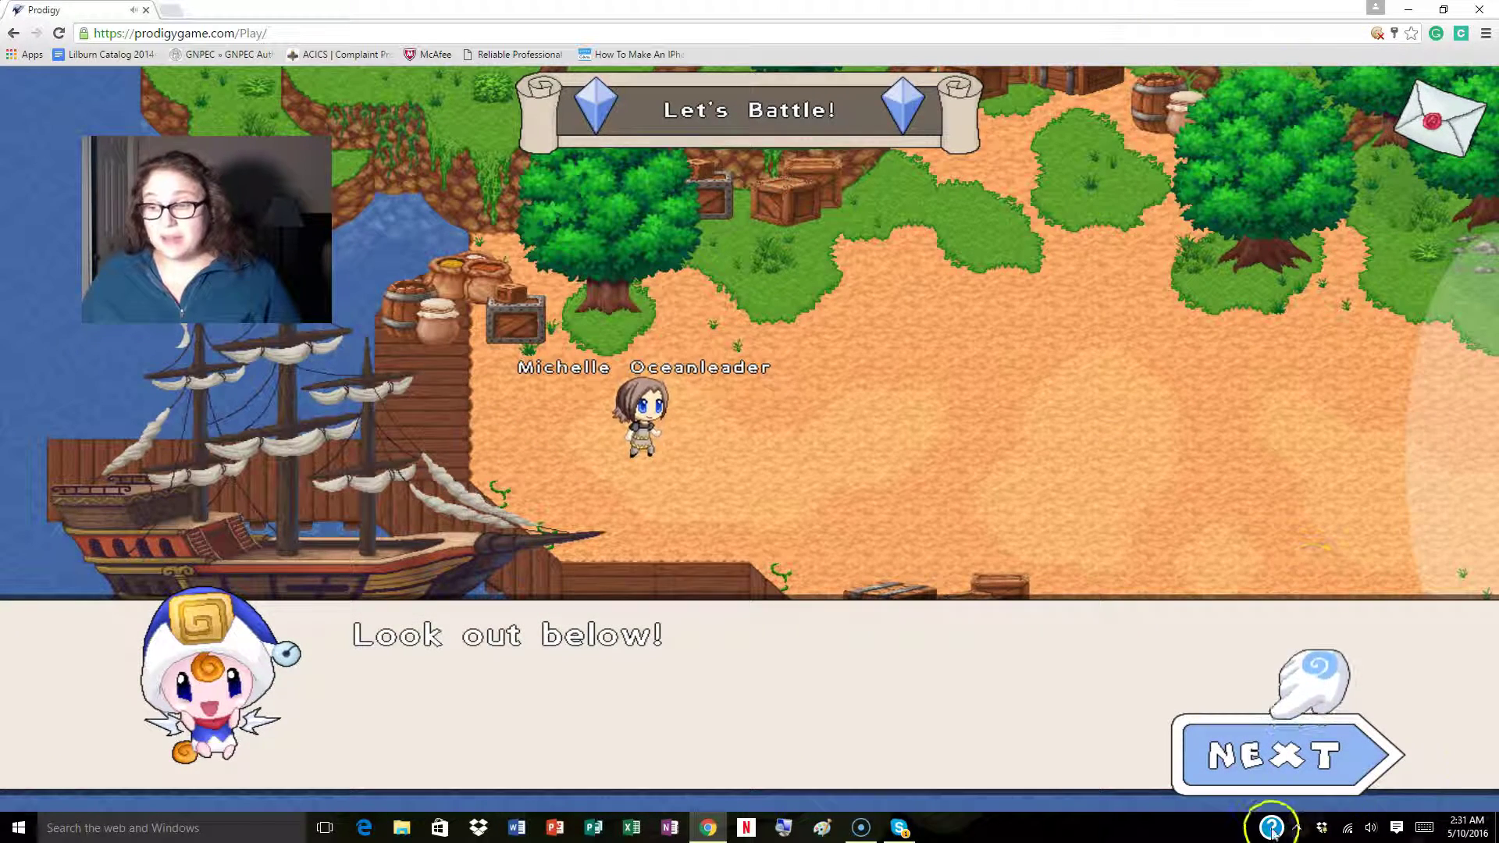